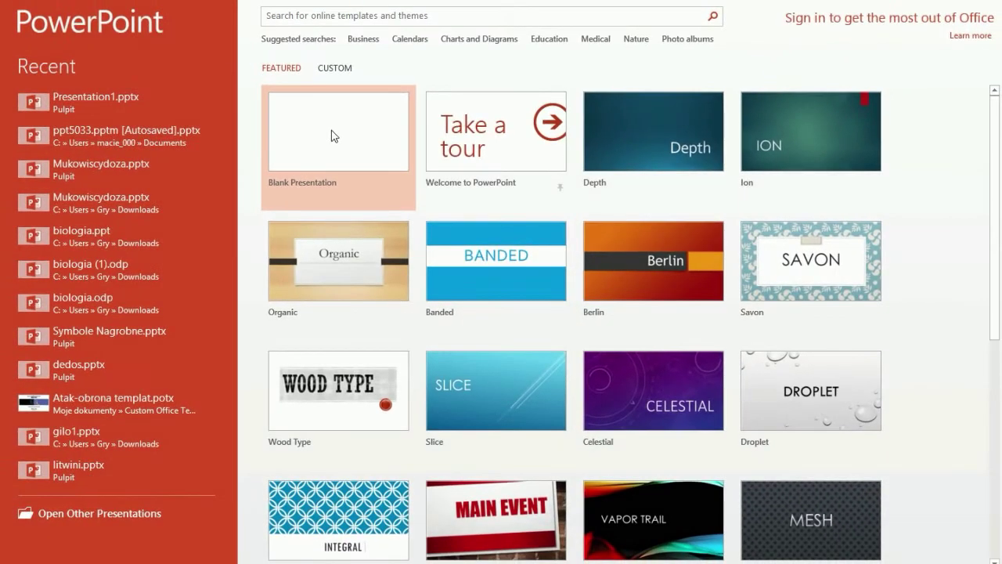
# Start a blank presentation and delete its title and subtitle placeholders
pyautogui.click(331, 136)
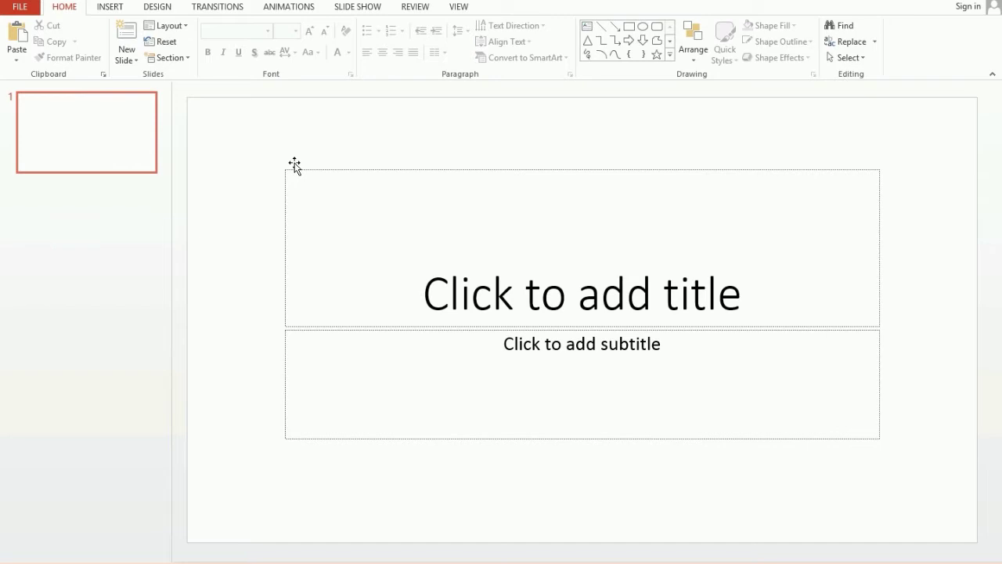
pyautogui.moveTo(930, 115); pyautogui.dragTo(180, 512)
pyautogui.press('Delete')
# Collapse the thumbnails pane and check the slide size without changing it
pyautogui.moveTo(167, 469); pyautogui.dragTo(3, 465)
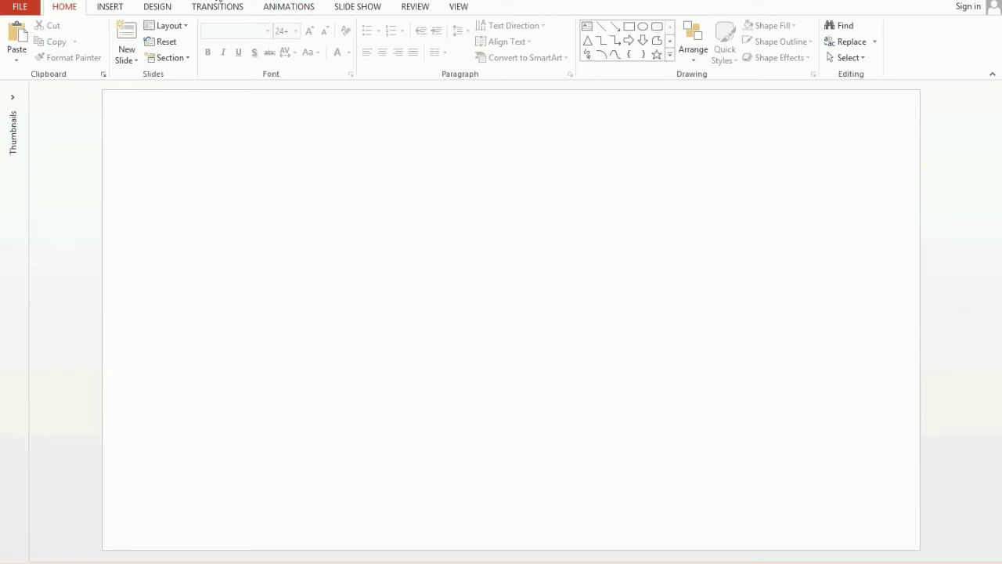
pyautogui.click(159, 8)
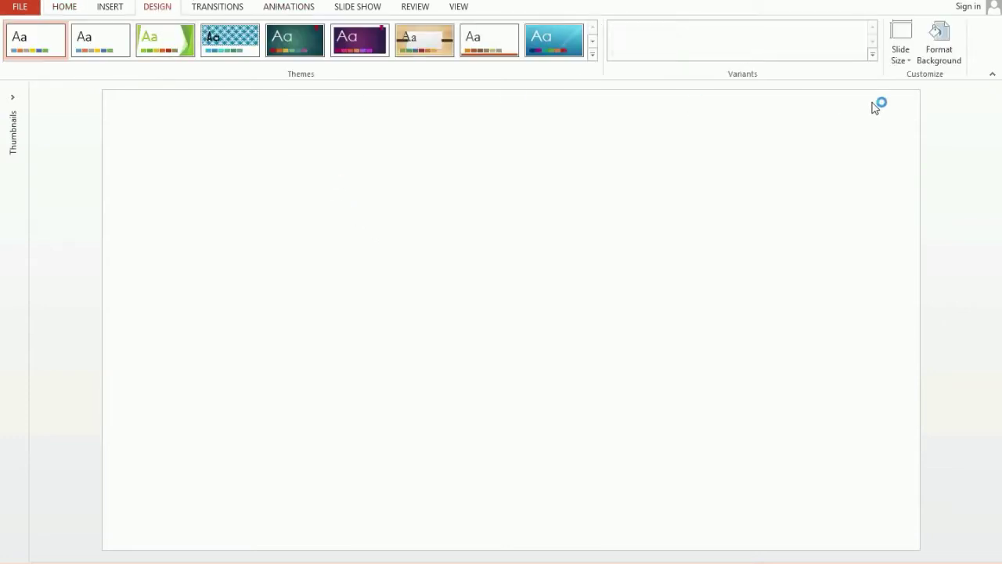
pyautogui.click(902, 61)
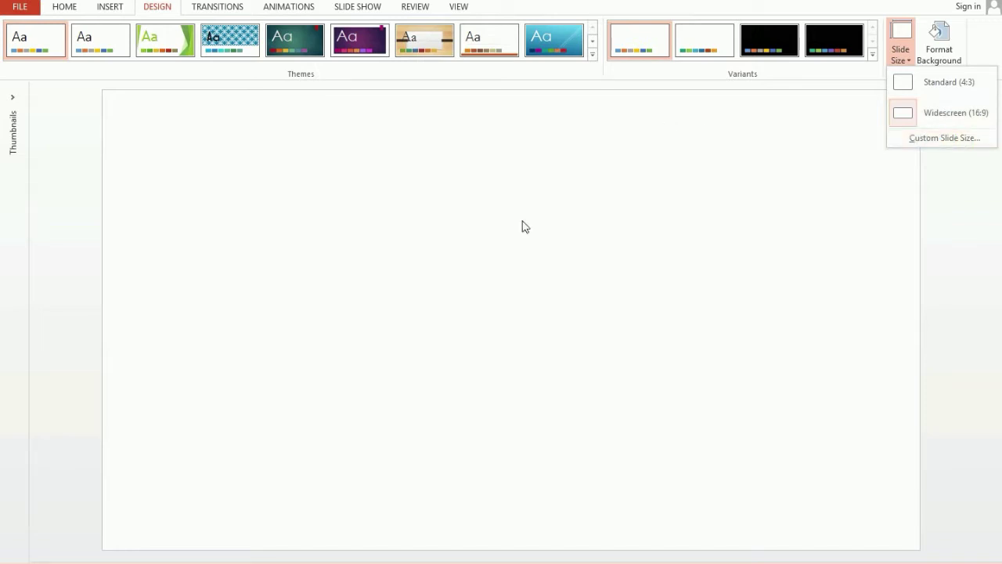
pyautogui.click(520, 164)
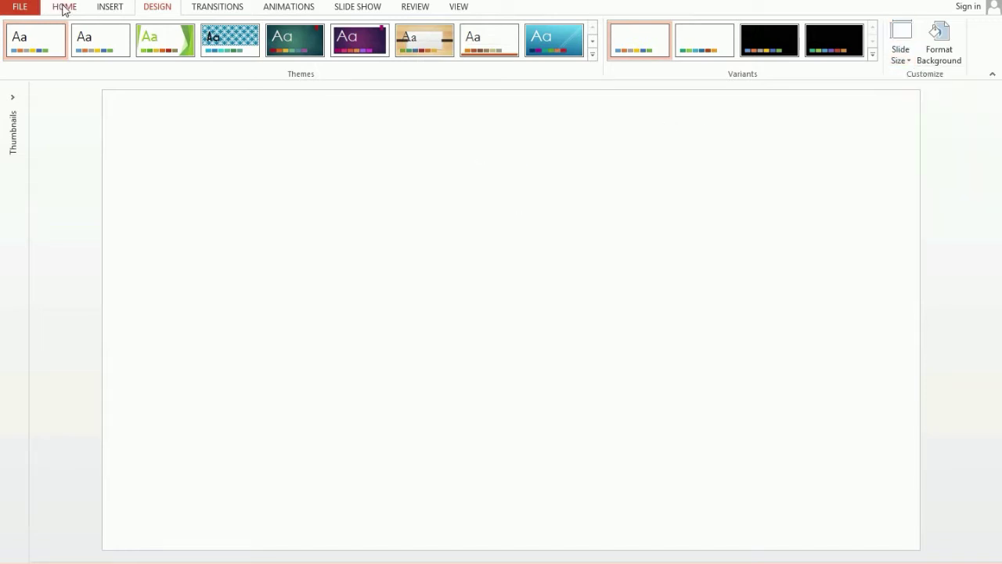
pyautogui.click(65, 8)
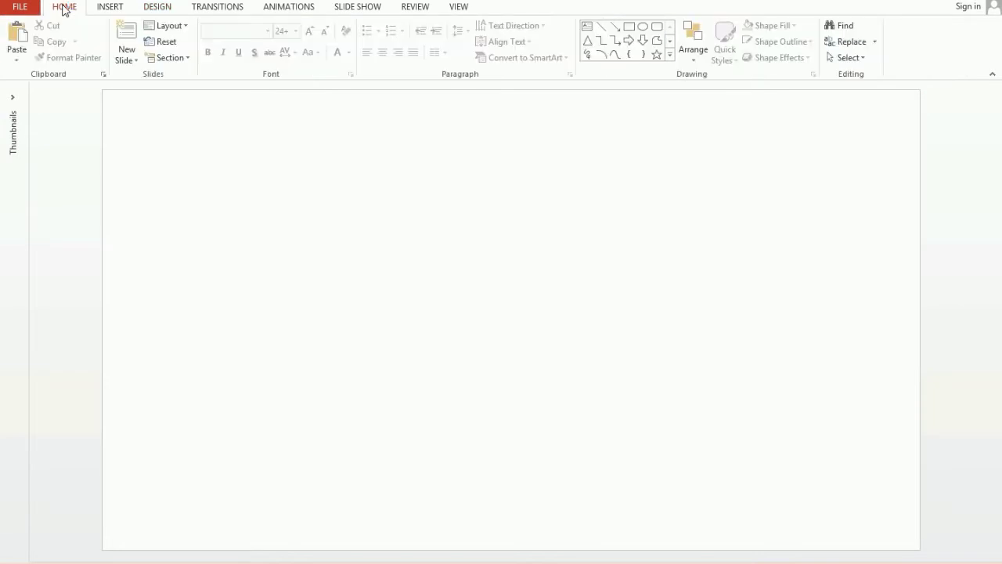
pyautogui.click(459, 7)
# Turn on guides and draw a rectangle over the slide's top half
pyautogui.click(291, 57)
pyautogui.click(65, 7)
pyautogui.click(629, 26)
pyautogui.moveTo(103, 90); pyautogui.dragTo(920, 315)
# Give the rectangle a gradient fill with gold and bright yellow stops
pyautogui.click(771, 25)
pyautogui.moveTo(798, 199)
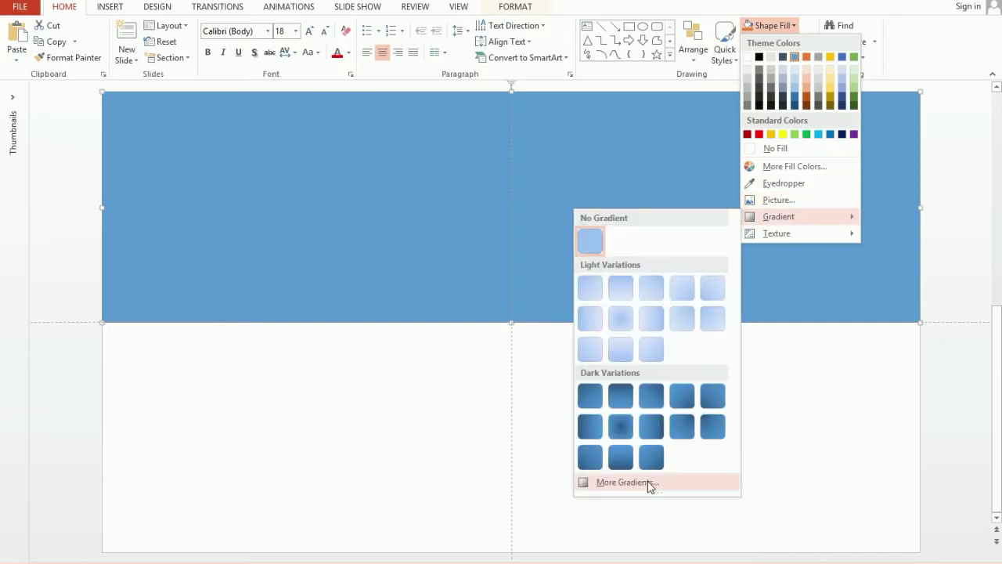
pyautogui.click(647, 483)
pyautogui.click(971, 423)
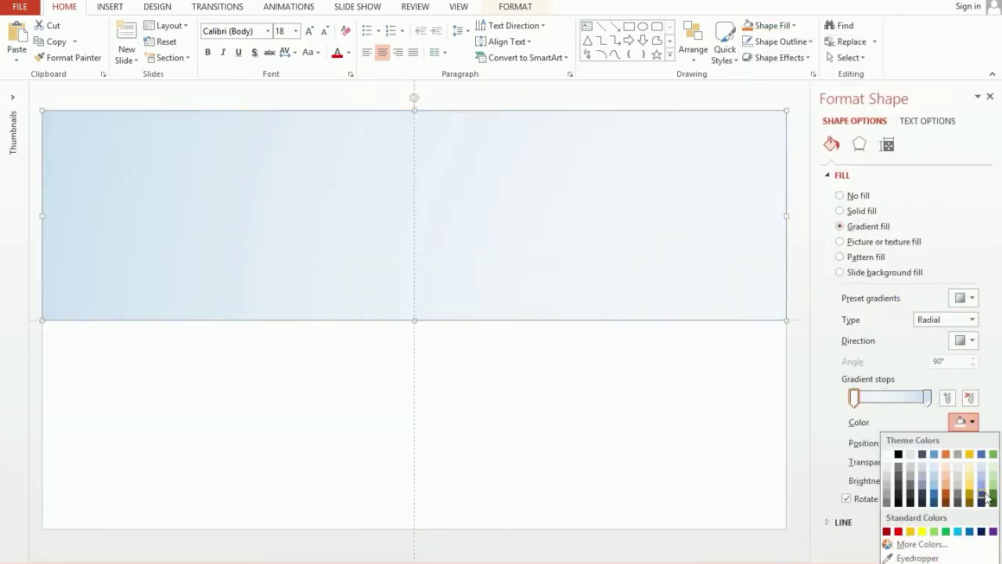
pyautogui.click(969, 496)
pyautogui.click(971, 423)
pyautogui.click(969, 452)
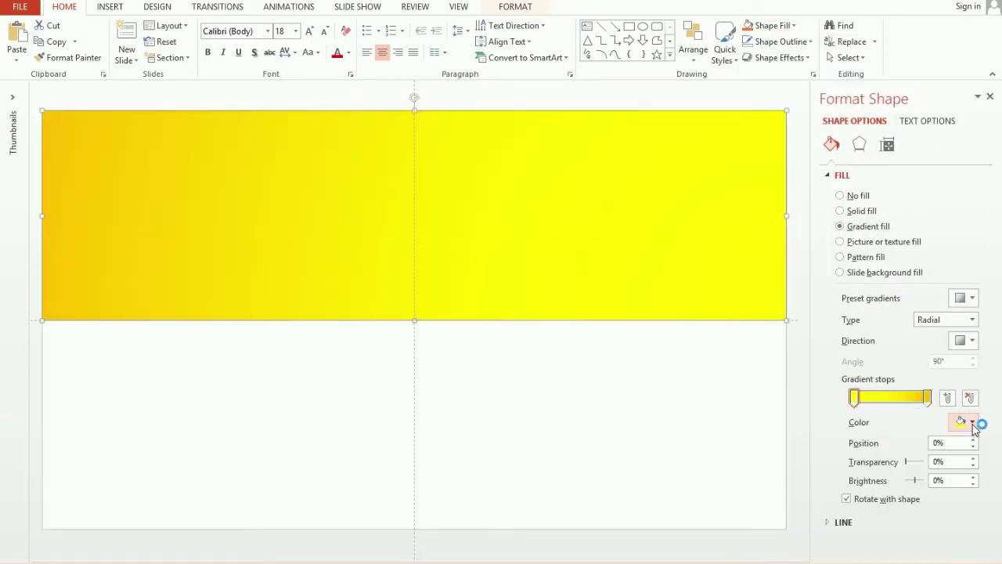
pyautogui.click(973, 340)
# Make the gradient radial, remove the middle stop, and add darkened orange outer edges
pyautogui.click(928, 365)
pyautogui.moveTo(907, 401); pyautogui.dragTo(927, 399)
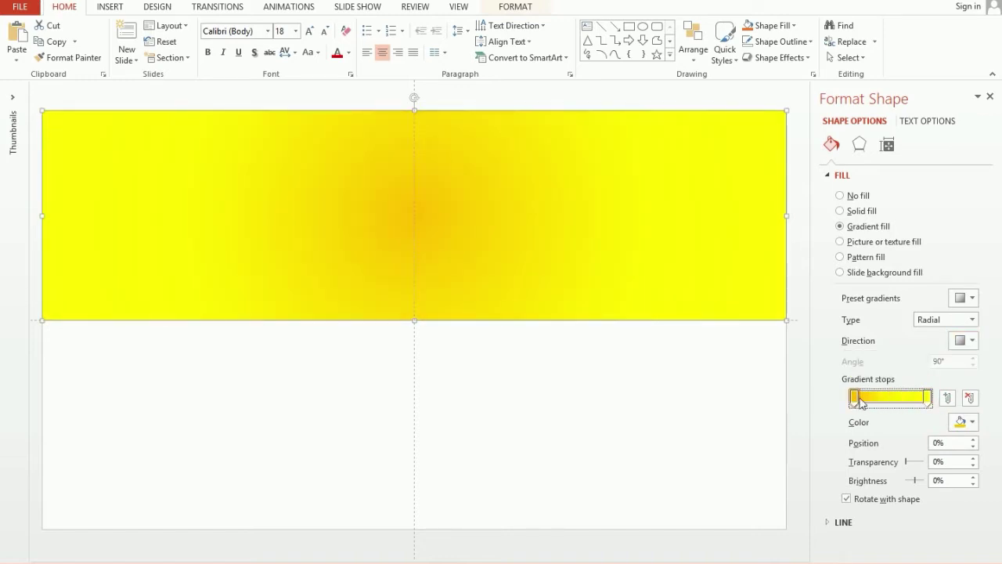
pyautogui.click(971, 422)
pyautogui.click(916, 543)
pyautogui.click(448, 288)
pyautogui.click(576, 165)
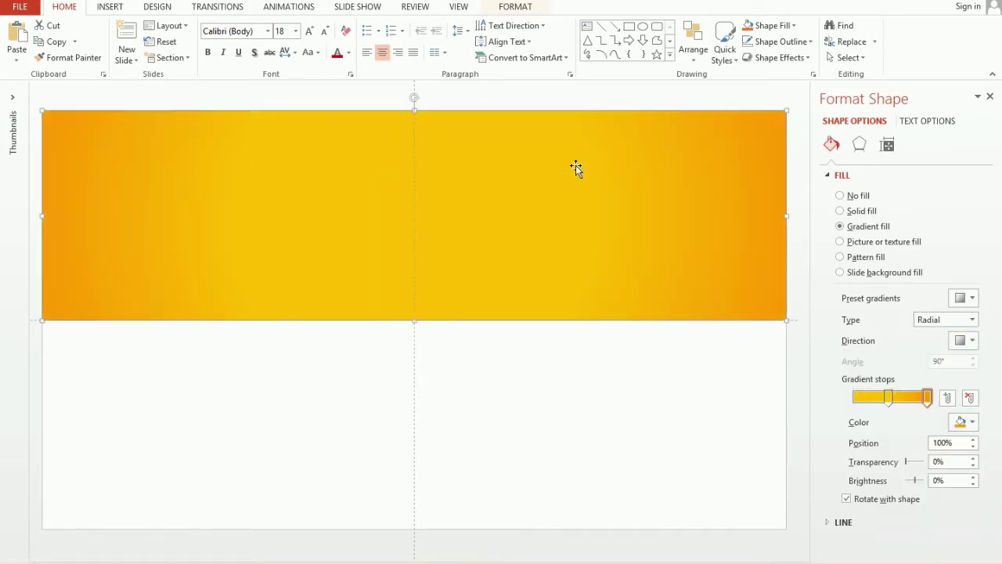
pyautogui.moveTo(914, 480); pyautogui.dragTo(911, 481)
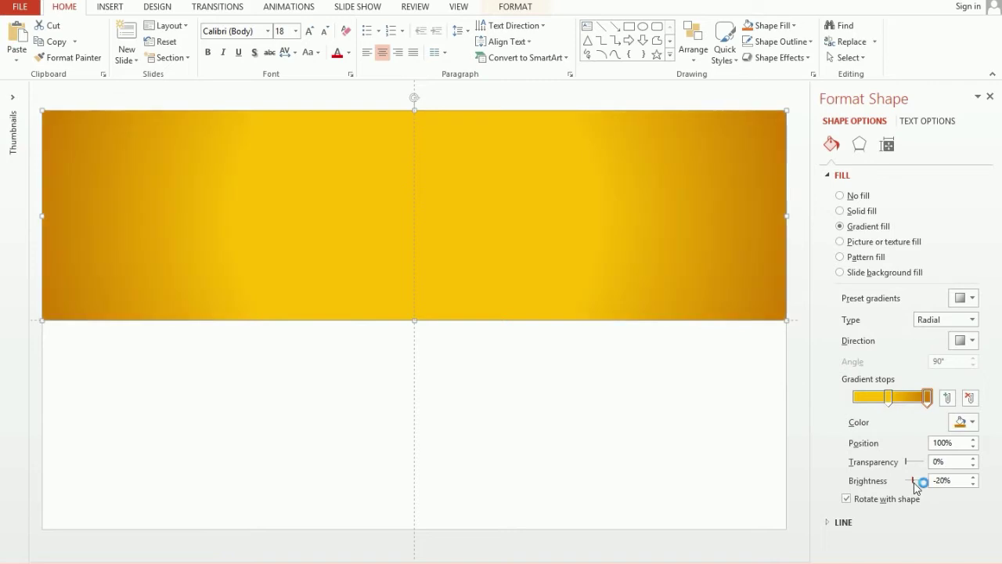
pyautogui.click(963, 341)
pyautogui.press('Escape')
pyautogui.press('Escape')
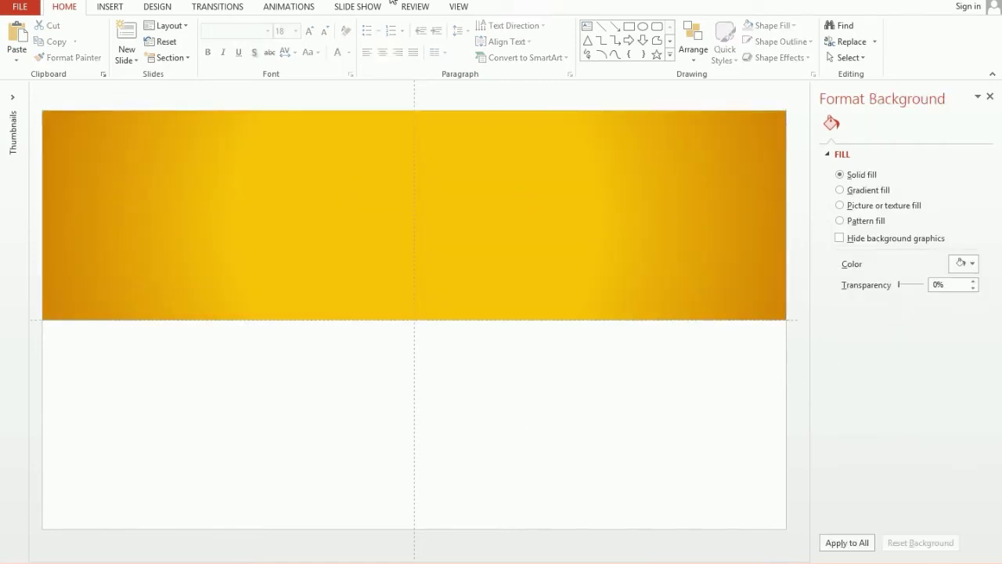
# Add an enlarged Segoe UI Light subtitle text box with 'o łapce' coloured green
pyautogui.click(593, 26)
pyautogui.click(339, 357)
pyautogui.write('Podobał się film? Nie zapomnij o łapce :3')
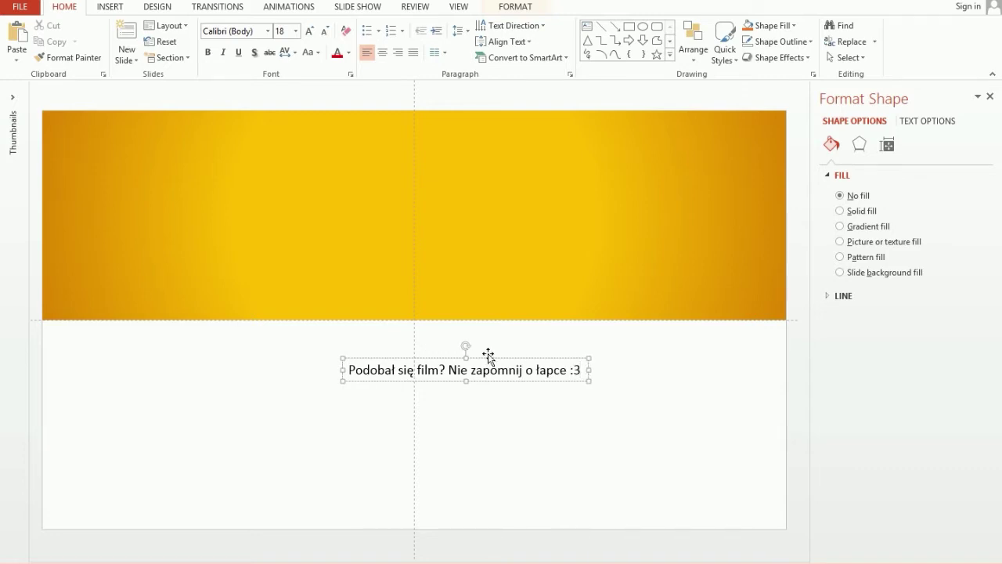
pyautogui.click(267, 31)
pyautogui.scroll(-5, 306, 151)
pyautogui.click(246, 395)
pyautogui.click(310, 31)
pyautogui.click(310, 32)
# Duplicate it as the enlarged headline 'Dzięki za oglądanie!' on the banner, subtitle beneath
pyautogui.click(310, 31)
pyautogui.moveTo(465, 380); pyautogui.dragTo(614, 380)
pyautogui.click(348, 52)
pyautogui.click(395, 162)
pyautogui.moveTo(467, 375); pyautogui.dragTo(457, 329)
pyautogui.write('Dzięki za oglądanie!')
pyautogui.click(310, 31)
pyautogui.click(310, 31)
pyautogui.click(310, 31)
pyautogui.moveTo(462, 329); pyautogui.dragTo(462, 132)
pyautogui.moveTo(448, 357)
pyautogui.mouseDown()
pyautogui.moveTo(449, 188)
pyautogui.moveTo(477, 404)
pyautogui.mouseUp()
# Add 'Subskrybuj' in black at 40 pt on the banner
pyautogui.write('Subskrybuj')
pyautogui.moveTo(274, 408); pyautogui.dragTo(413, 266)
pyautogui.click(348, 52)
pyautogui.click(347, 85)
pyautogui.hotkey('ctrl', 'shift', '.')
pyautogui.hotkey('ctrl', 'shift', '.')
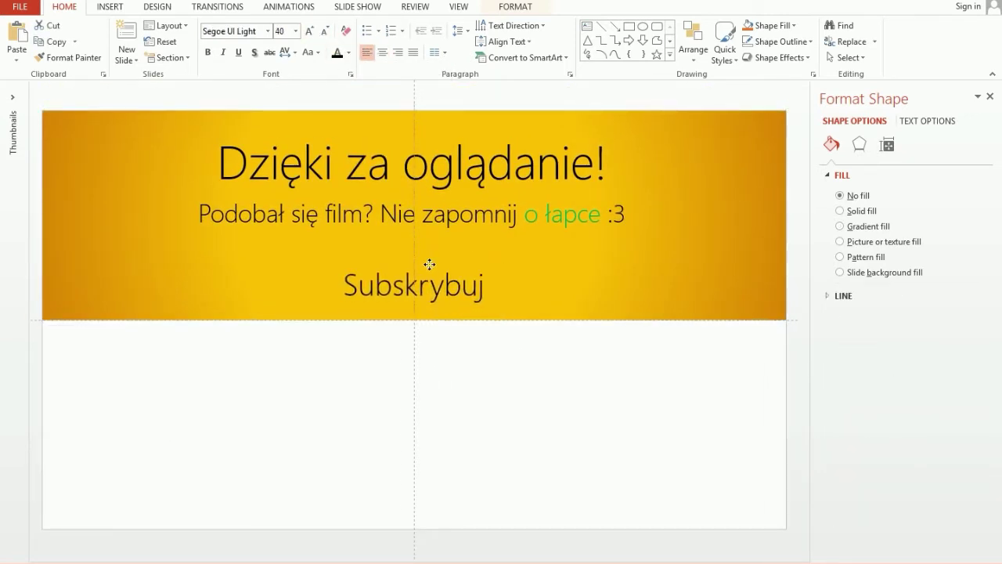
pyautogui.moveTo(429, 264); pyautogui.dragTo(413, 282)
pyautogui.press('Escape')
# Dismiss an error message and draw a rectangle over the banner's lower half
pyautogui.click(458, 7)
pyautogui.click(631, 347)
pyautogui.click(413, 293)
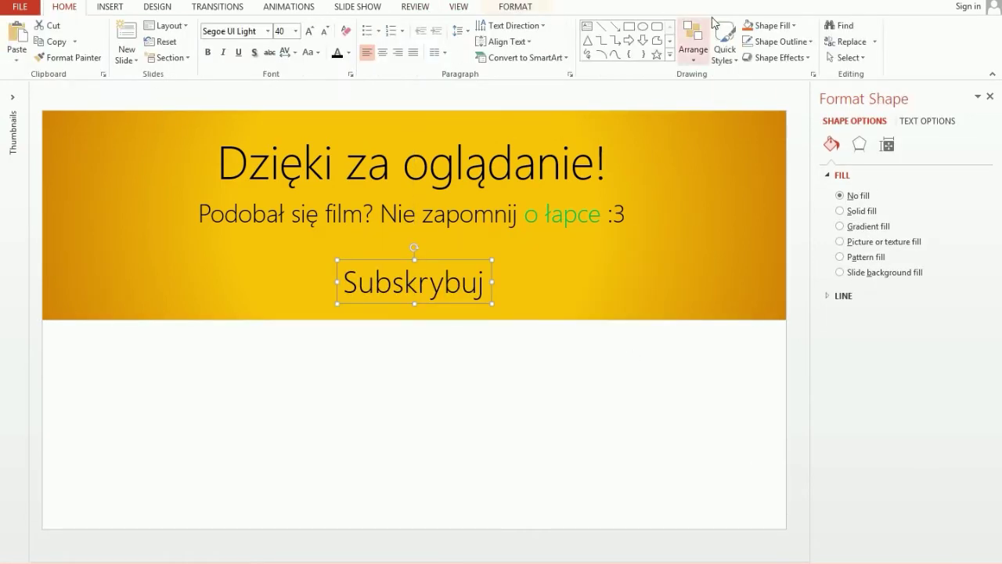
pyautogui.moveTo(44, 320); pyautogui.dragTo(786, 183)
# Apply an orange radial preset gradient to the overlay with its last stop 100% transparent
pyautogui.click(871, 226)
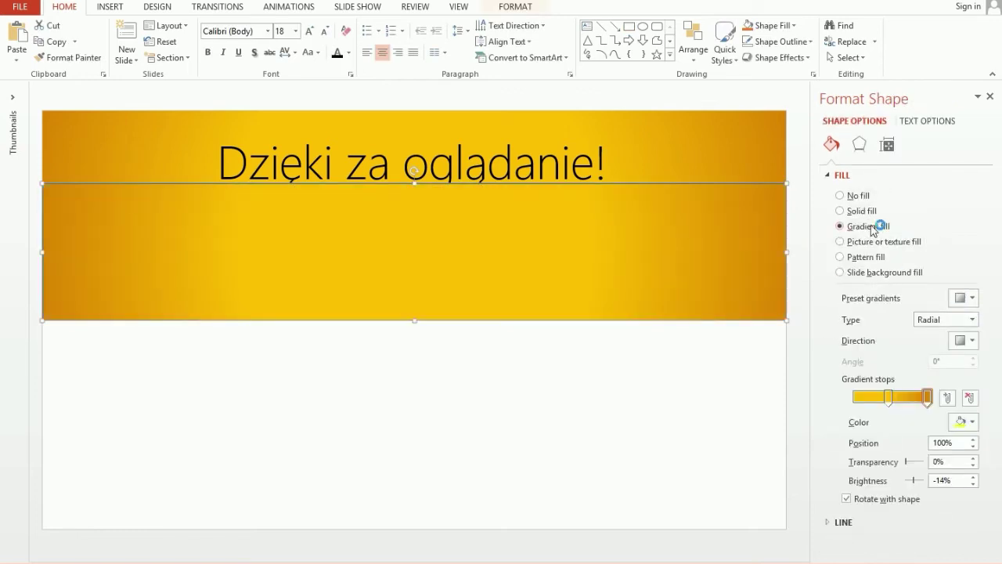
pyautogui.click(888, 397)
pyautogui.click(962, 299)
pyautogui.click(916, 461)
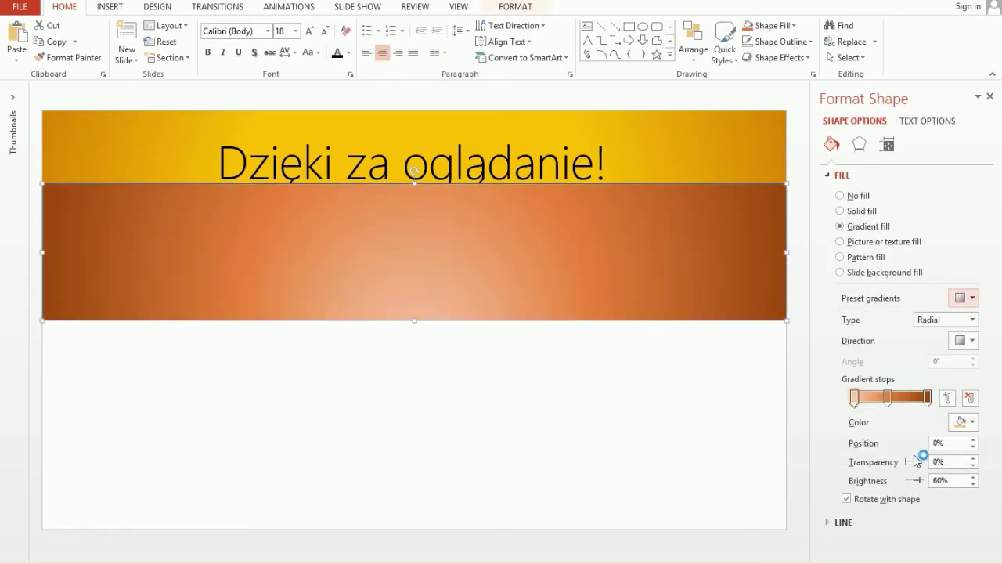
pyautogui.click(927, 397)
pyautogui.moveTo(905, 461); pyautogui.dragTo(926, 461)
# Try a light colour on a gradient stop, undo it, and close the settings
pyautogui.click(963, 421)
pyautogui.click(887, 272)
pyautogui.hotkey('ctrl', 'z')
pyautogui.click(963, 421)
pyautogui.press('Escape')
pyautogui.click(854, 397)
pyautogui.press('Escape')
# Send the banner shape backward behind the texts
pyautogui.click(421, 116)
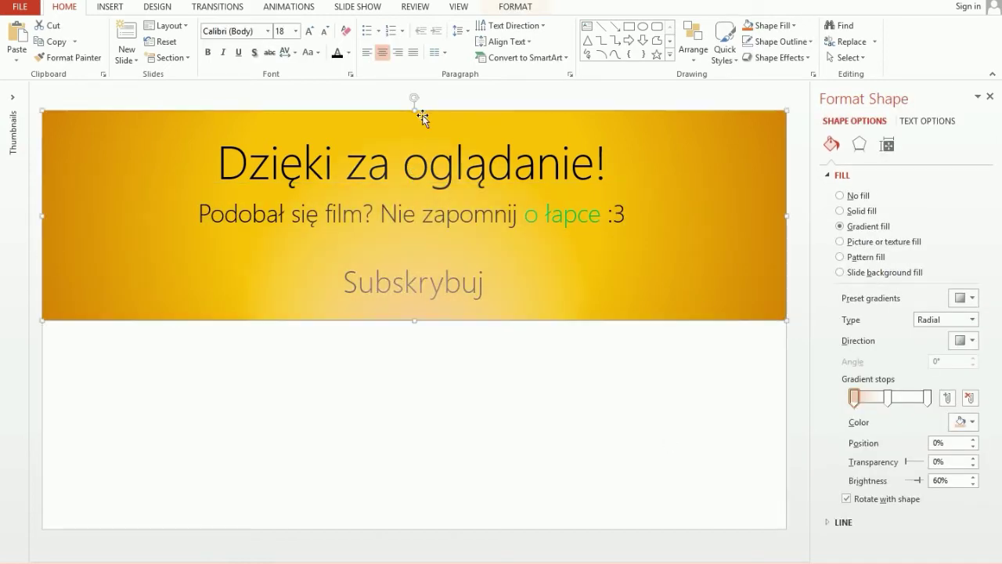
pyautogui.click(693, 48)
pyautogui.click(702, 128)
pyautogui.click(461, 321)
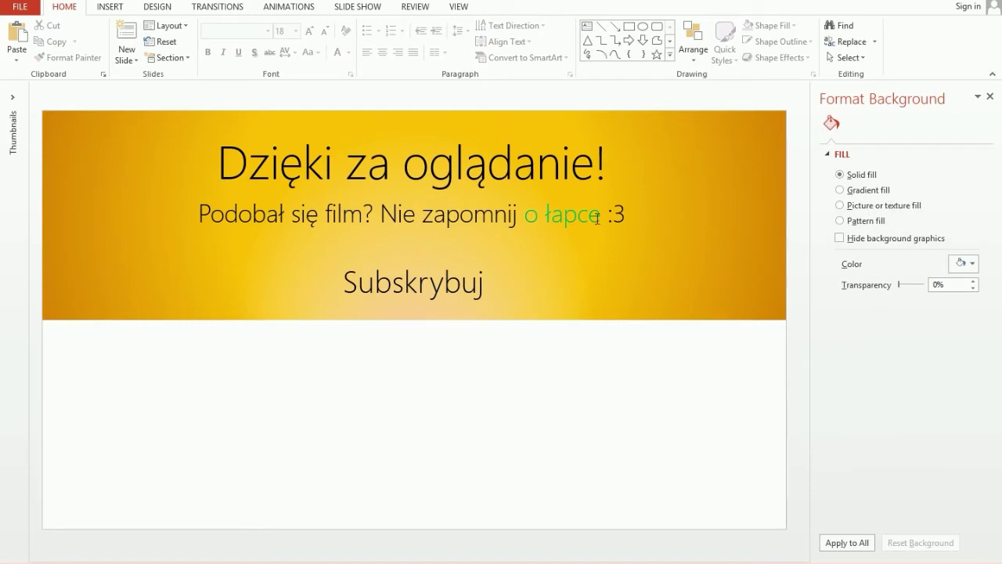
# Colour 'Subskrybuj' a custom brown and nudge it slightly
pyautogui.click(431, 281)
pyautogui.click(349, 53)
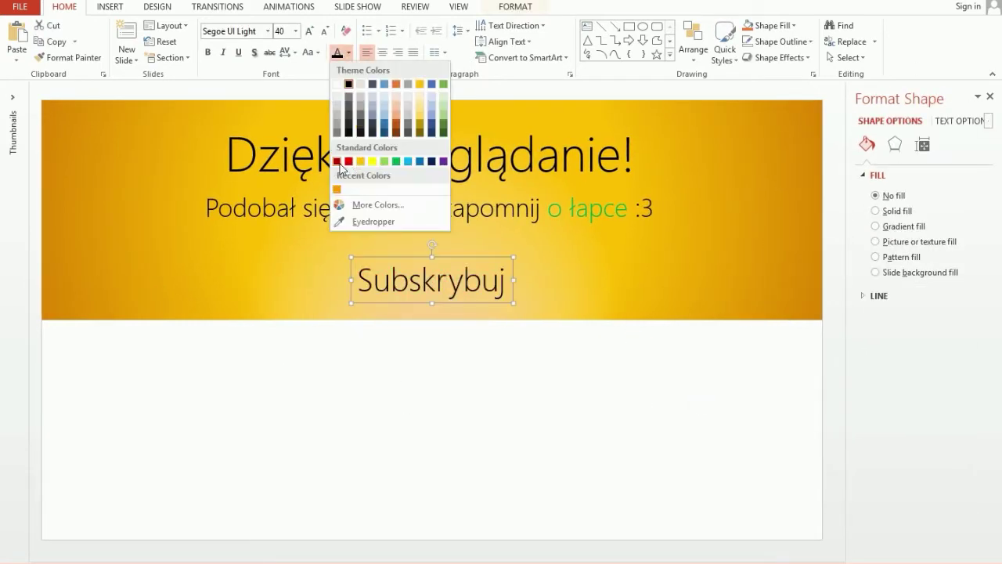
pyautogui.click(378, 204)
pyautogui.click(687, 296)
pyautogui.press('Return')
pyautogui.moveTo(473, 280); pyautogui.dragTo(480, 264)
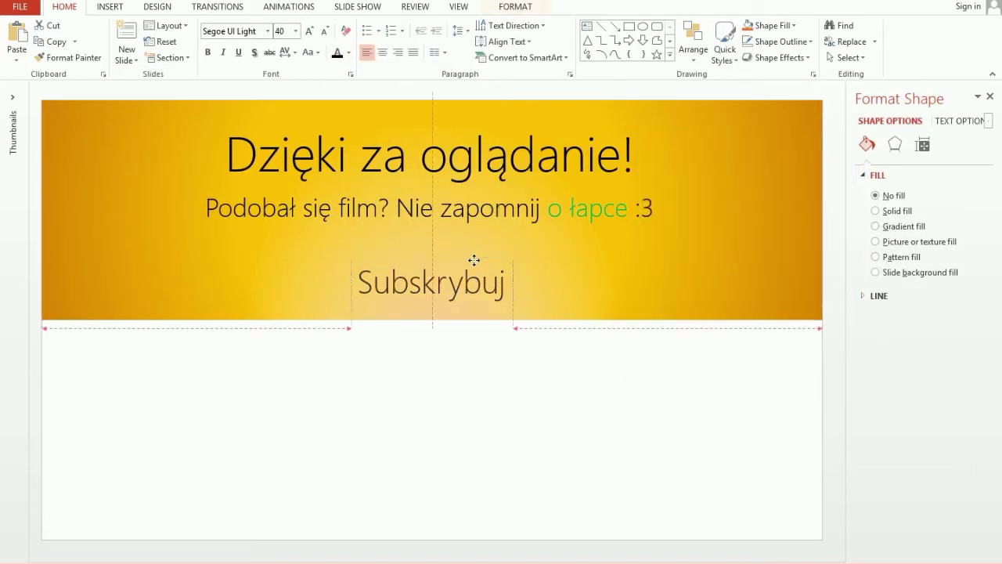
pyautogui.click(515, 406)
# Draw a rectangle over the bottom half with a centred radial blue gradient
pyautogui.click(629, 26)
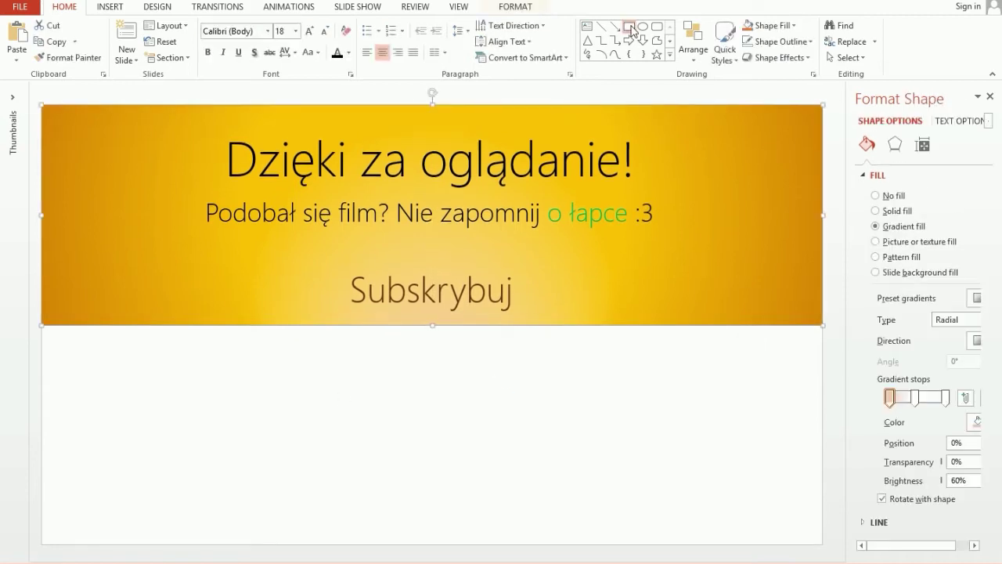
pyautogui.moveTo(42, 320); pyautogui.dragTo(822, 538)
pyautogui.click(771, 25)
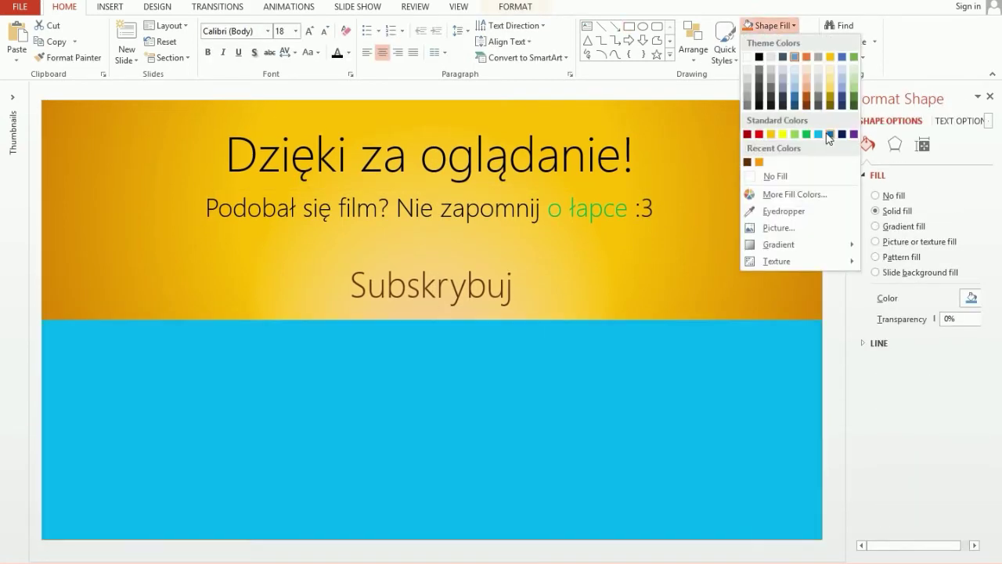
pyautogui.click(832, 150)
pyautogui.click(900, 227)
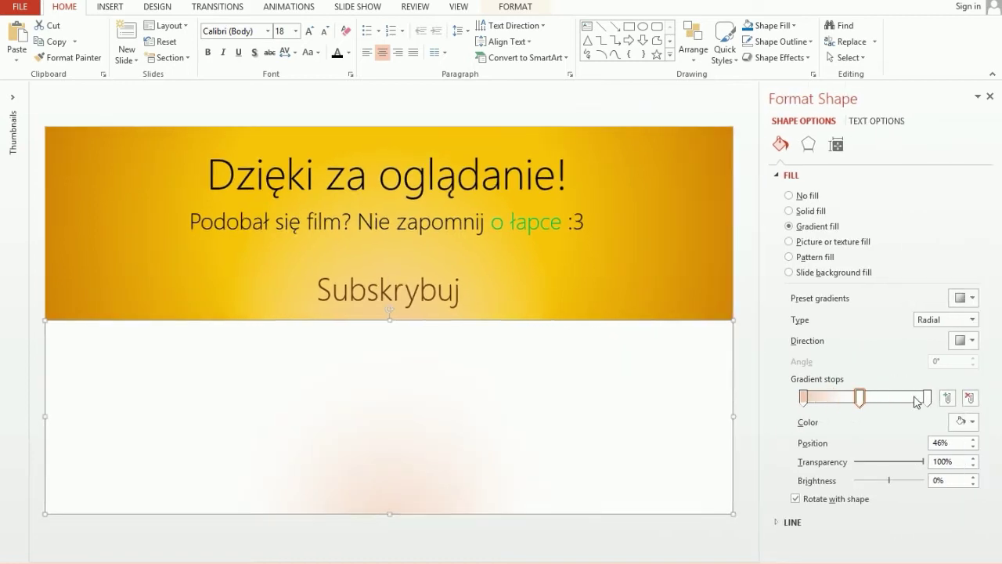
pyautogui.click(962, 421)
pyautogui.click(971, 347)
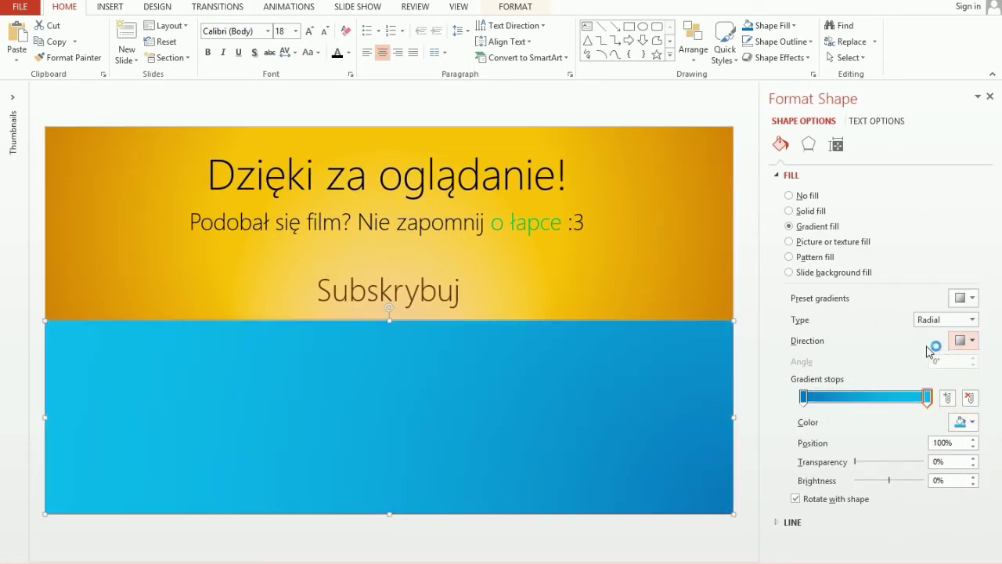
pyautogui.click(923, 365)
pyautogui.click(742, 416)
# Try lightening the blue gradient stop's brightness, then undo it
pyautogui.click(636, 432)
pyautogui.moveTo(889, 480); pyautogui.dragTo(895, 483)
pyautogui.hotkey('ctrl', 'z')
pyautogui.hotkey('ctrl', 'z')
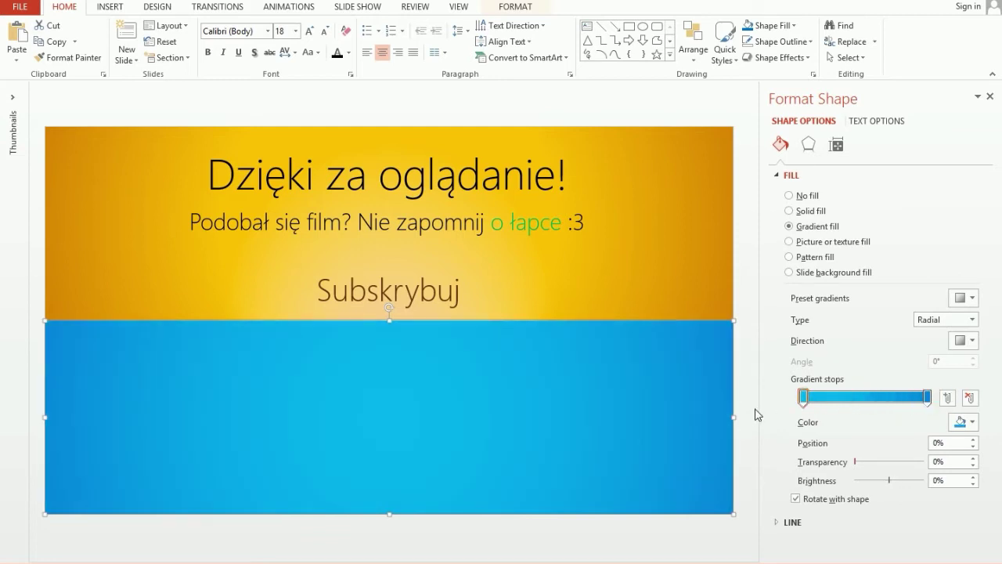
pyautogui.click(748, 350)
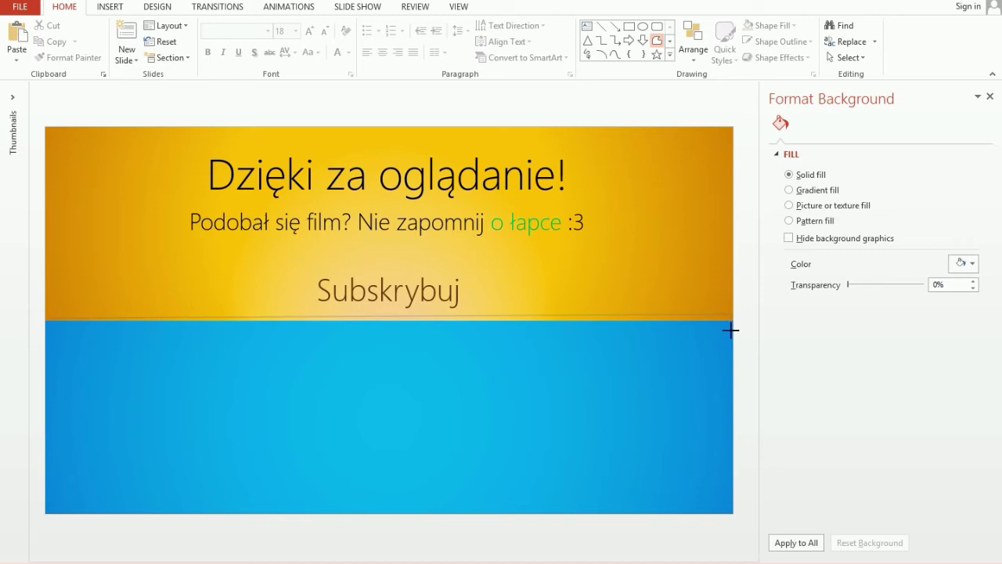
# Close the freeform along the yellow-blue boundary, fill it white, and nudge it into place
pyautogui.click(45, 326)
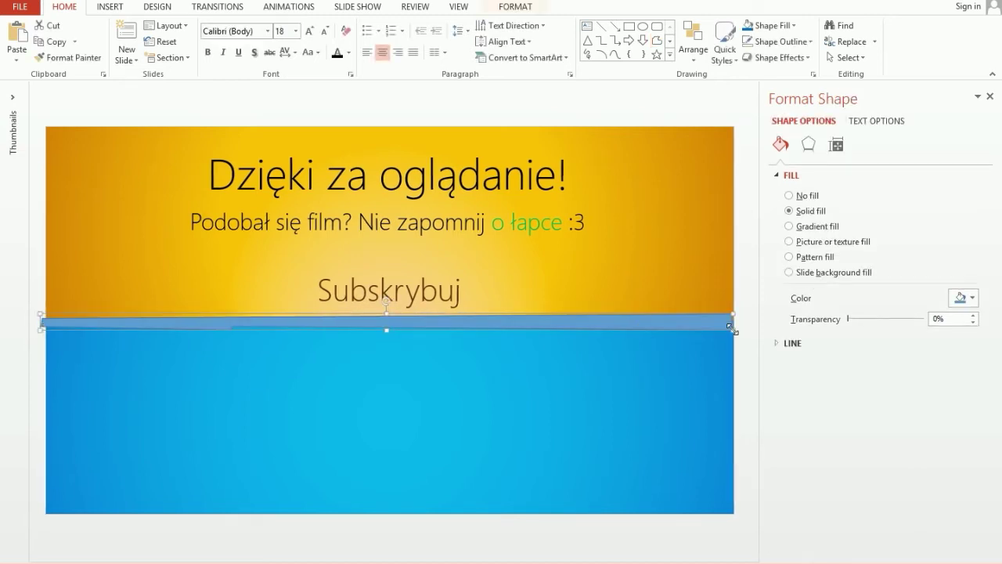
pyautogui.click(771, 25)
pyautogui.click(750, 61)
pyautogui.click(439, 540)
pyautogui.click(391, 325)
pyautogui.moveTo(391, 324); pyautogui.dragTo(392, 335)
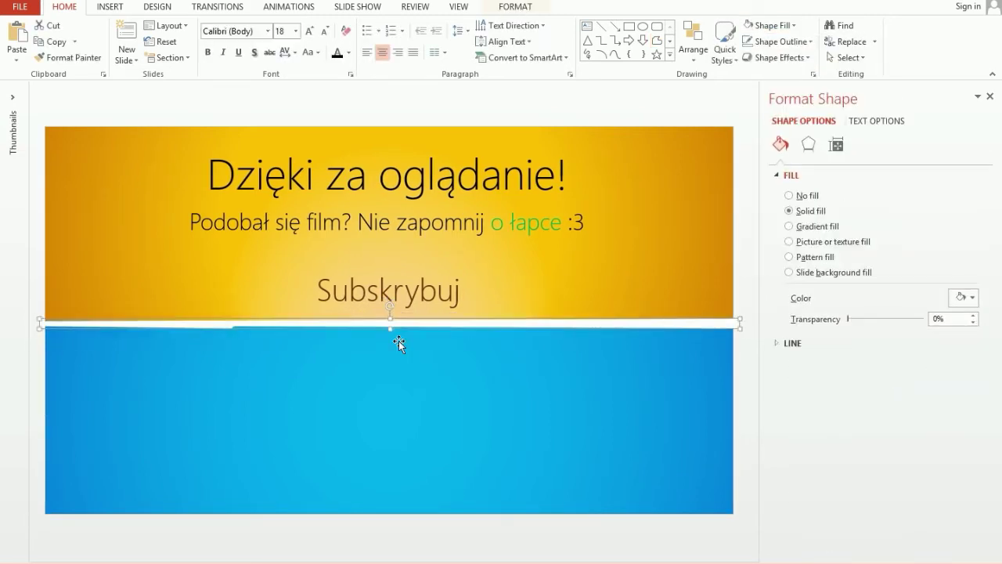
pyautogui.click(548, 532)
pyautogui.click(490, 277)
pyautogui.click(512, 511)
# Draw a horizontal line in the blue area with centred 'bio333.pl' text below it
pyautogui.moveTo(761, 345); pyautogui.dragTo(812, 351)
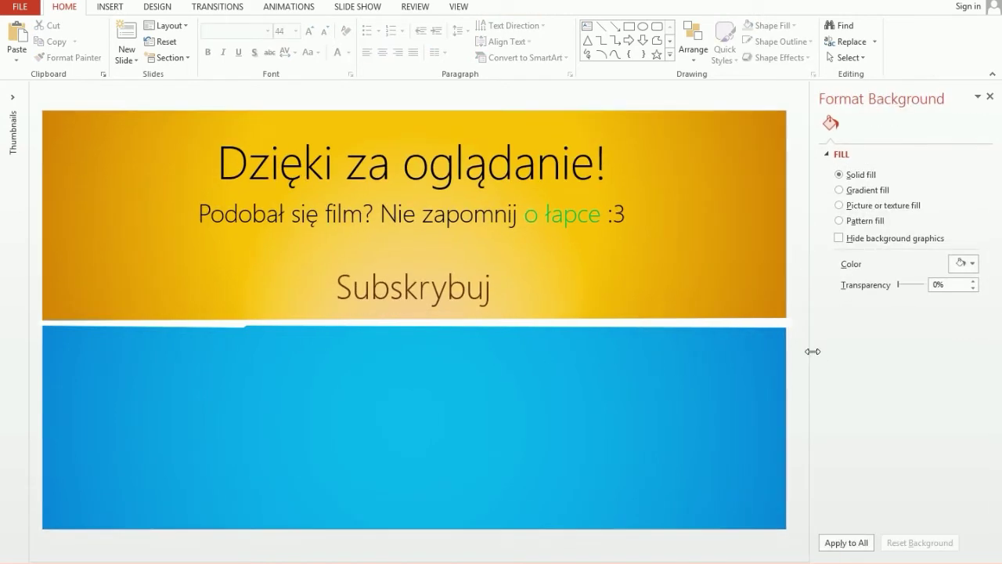
pyautogui.moveTo(358, 481); pyautogui.dragTo(534, 481)
pyautogui.write('bio')
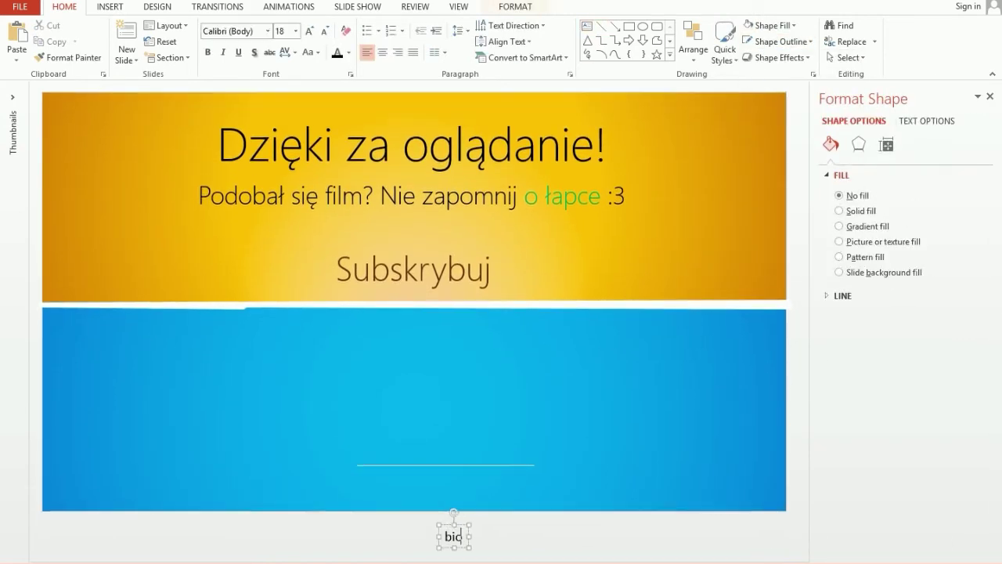
pyautogui.write('333.pl')
pyautogui.moveTo(476, 521); pyautogui.dragTo(457, 463)
pyautogui.hotkey('ctrl', 'shift', '.')
pyautogui.hotkey('ctrl', 'shift', '.')
pyautogui.hotkey('ctrl', 'e')
# Enlarge the website text to 36 pt, centre it with the line, and draw a rounded rectangle at left
pyautogui.click(401, 477)
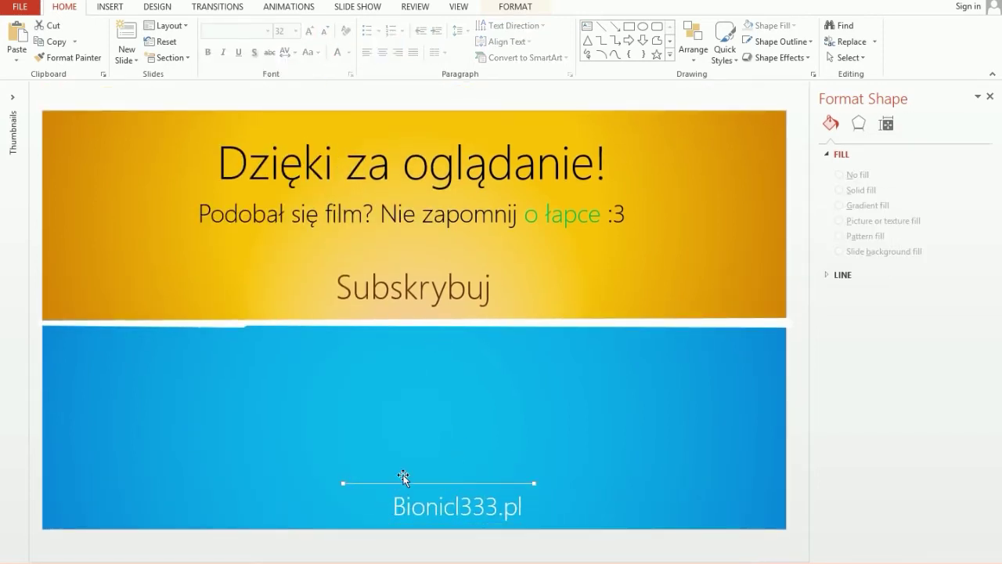
pyautogui.click(483, 470)
pyautogui.moveTo(600, 548); pyautogui.dragTo(235, 427)
pyautogui.hotkey('ctrl', 'shift', '.')
pyautogui.moveTo(443, 474); pyautogui.dragTo(428, 473)
pyautogui.click(522, 525)
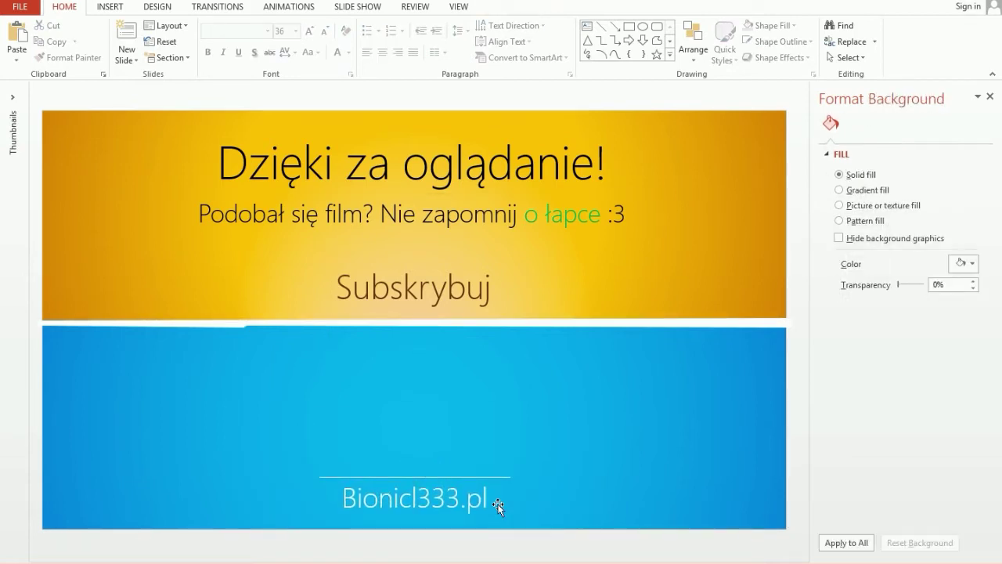
pyautogui.click(657, 26)
pyautogui.moveTo(40, 112)
pyautogui.mouseDown()
pyautogui.moveTo(783, 531)
pyautogui.moveTo(229, 241)
pyautogui.moveTo(295, 275)
pyautogui.mouseUp()
# Fill the rounded rectangle red and size it into the left side of the blue area
pyautogui.moveTo(157, 180); pyautogui.dragTo(181, 413)
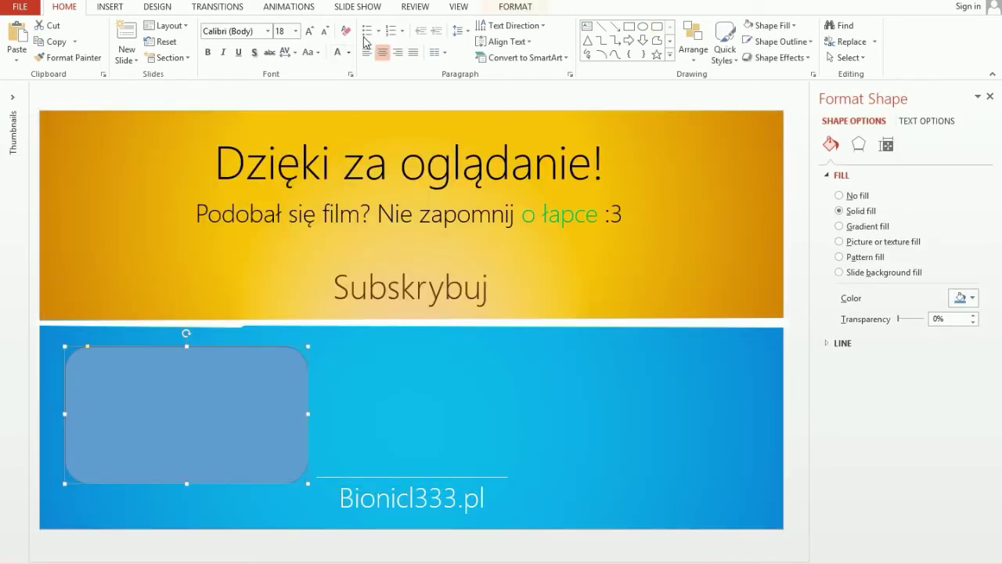
pyautogui.click(758, 26)
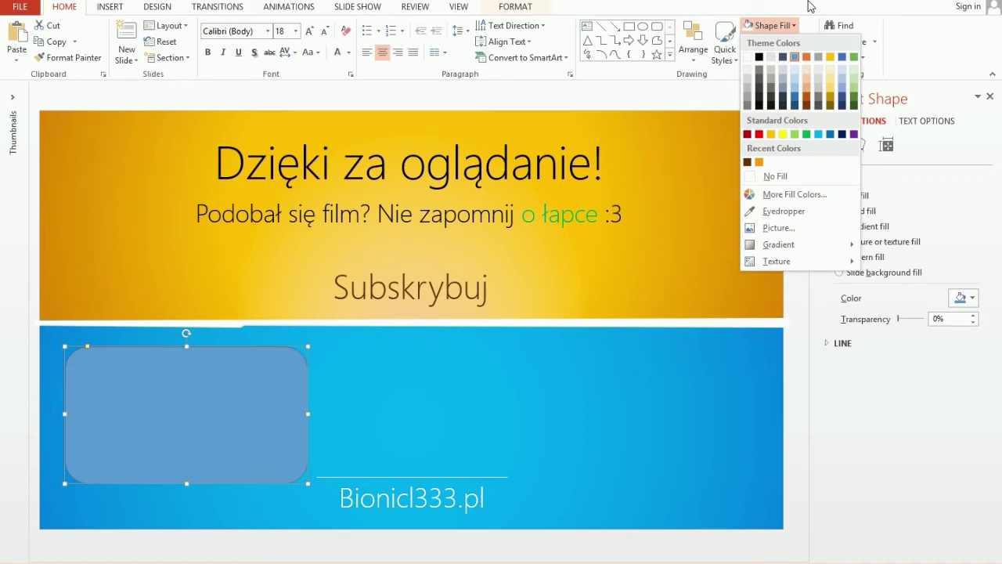
pyautogui.click(758, 135)
pyautogui.click(203, 423)
pyautogui.scroll(2, 204, 423)
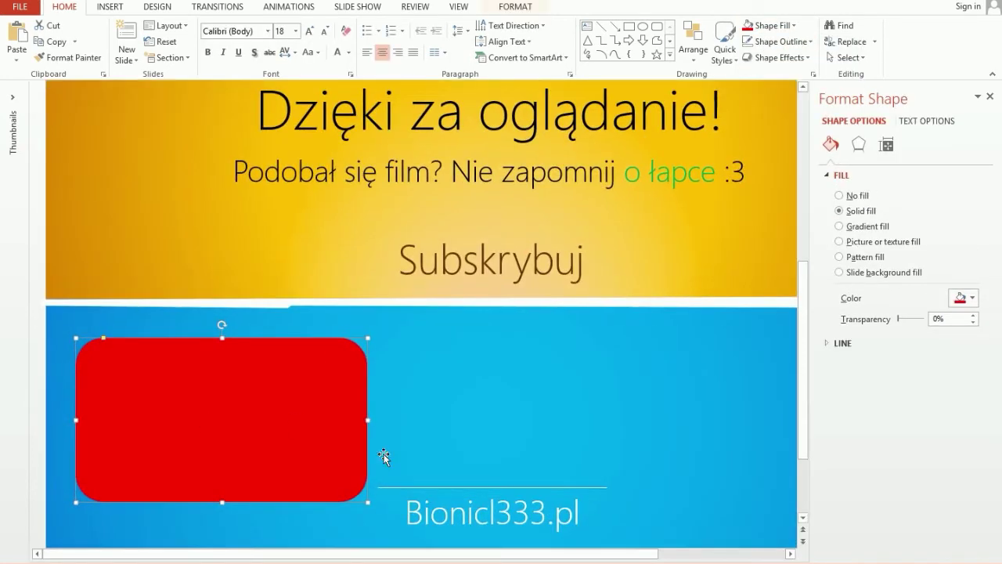
pyautogui.scroll(2, 326, 387)
pyautogui.click(485, 281)
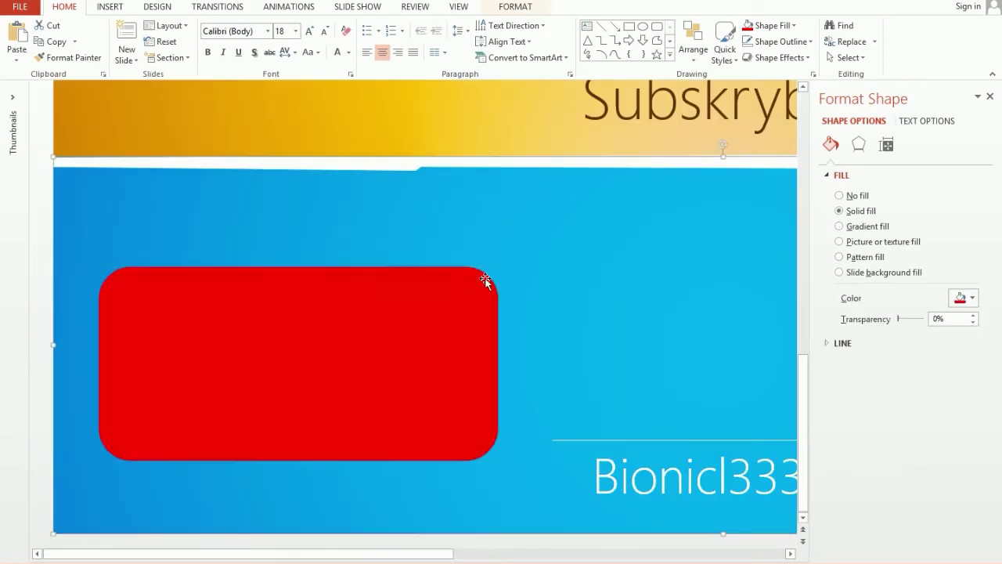
pyautogui.moveTo(485, 281); pyautogui.dragTo(562, 195)
pyautogui.scroll(-3, 588, 271)
pyautogui.moveTo(266, 418); pyautogui.dragTo(263, 419)
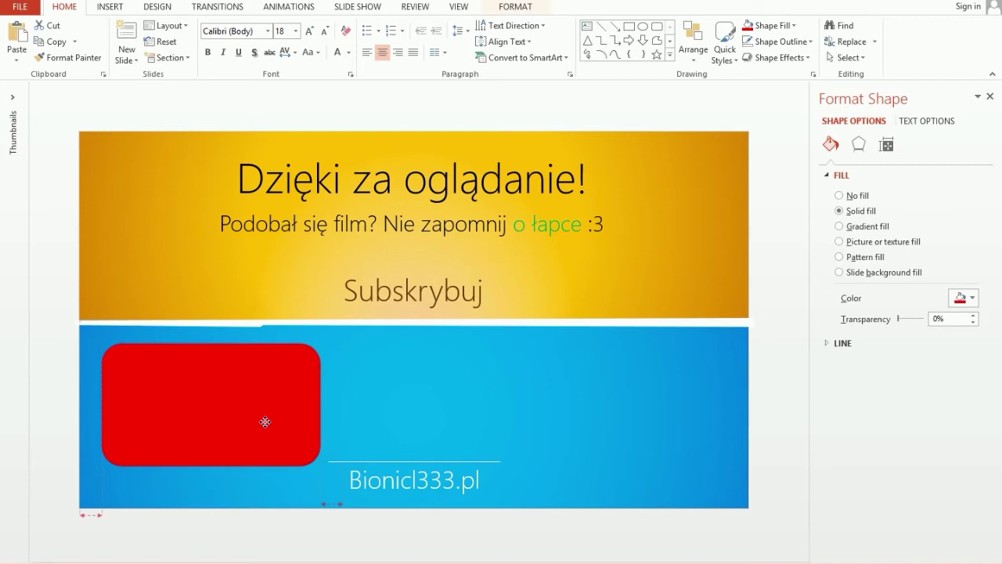
# Shrink the website text to 28 pt, nudge it left, and place a red box on the right
pyautogui.click(465, 466)
pyautogui.click(327, 38)
pyautogui.click(421, 465)
pyautogui.click(430, 460)
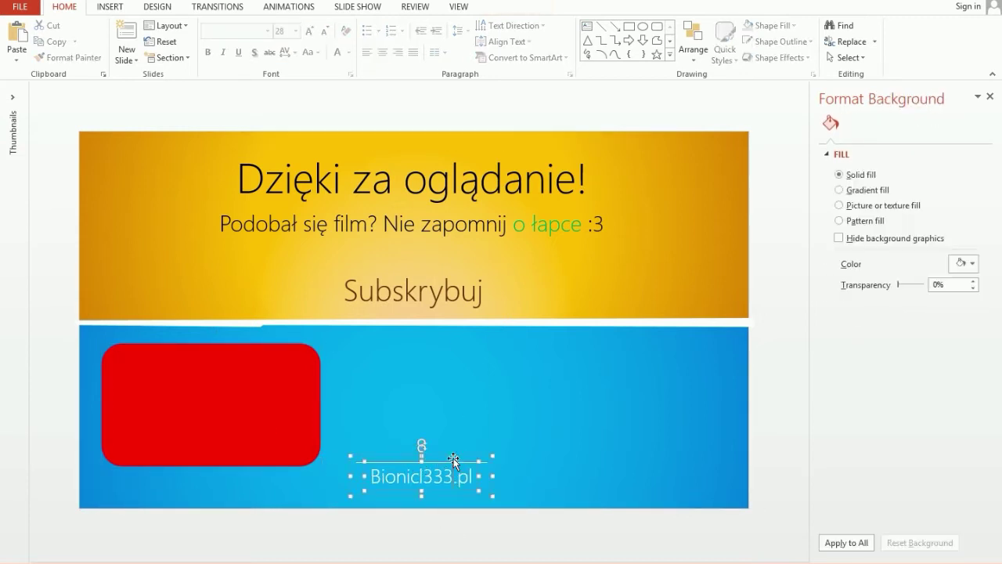
pyautogui.moveTo(454, 462); pyautogui.dragTo(446, 462)
pyautogui.click(246, 414)
pyautogui.moveTo(259, 411); pyautogui.dragTo(659, 421)
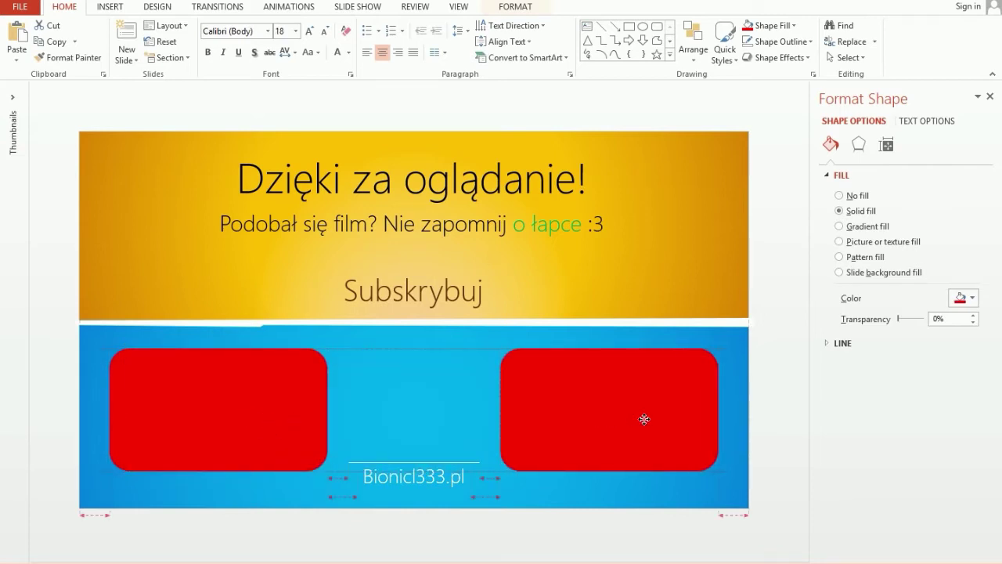
# Apply a drop shadow preset to both red rectangles, then start inserting a picture
pyautogui.click(309, 447)
pyautogui.click(859, 144)
pyautogui.click(852, 174)
pyautogui.click(963, 193)
pyautogui.click(908, 235)
pyautogui.click(608, 384)
pyautogui.press('F4')
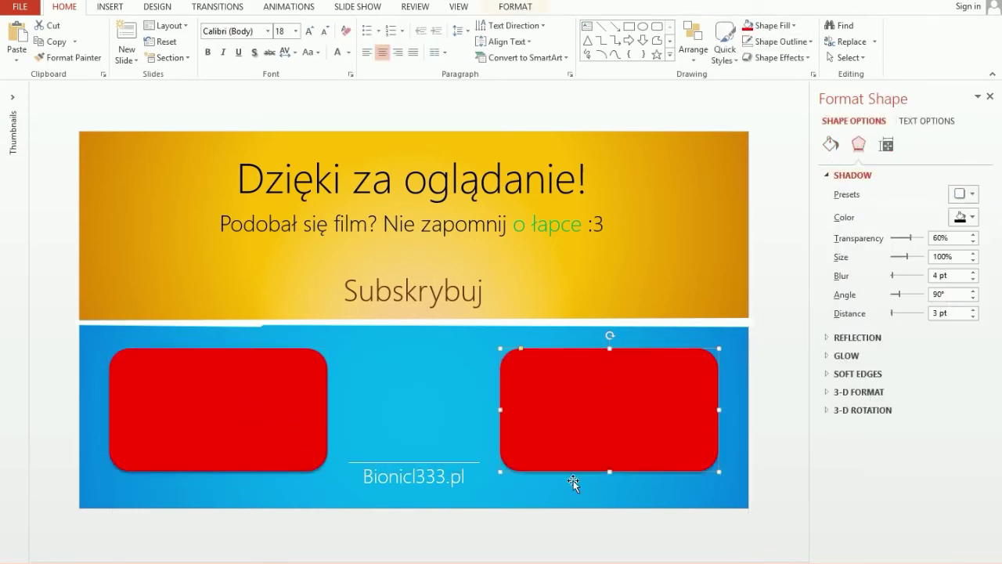
pyautogui.click(573, 480)
pyautogui.click(110, 7)
pyautogui.click(90, 36)
# Insert the Facebook and Twitter icons from Downloads > IKONY METRO > Internet Shortcuts on drive D
pyautogui.click(66, 159)
pyautogui.doubleClick(188, 101)
pyautogui.doubleClick(175, 133)
pyautogui.doubleClick(379, 114)
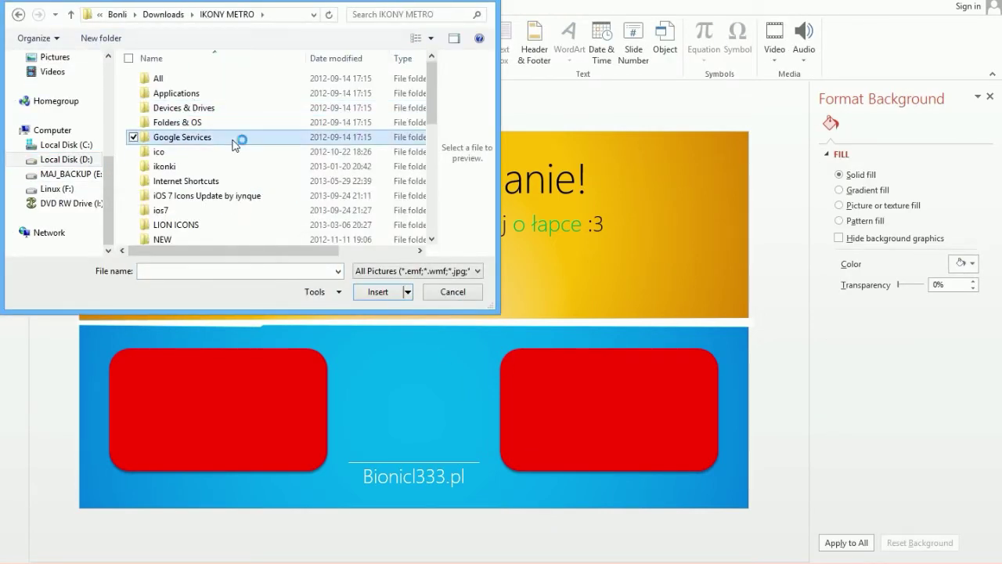
pyautogui.doubleClick(180, 179)
pyautogui.scroll(-3, 313, 149)
pyautogui.click(313, 117)
pyautogui.doubleClick(311, 160)
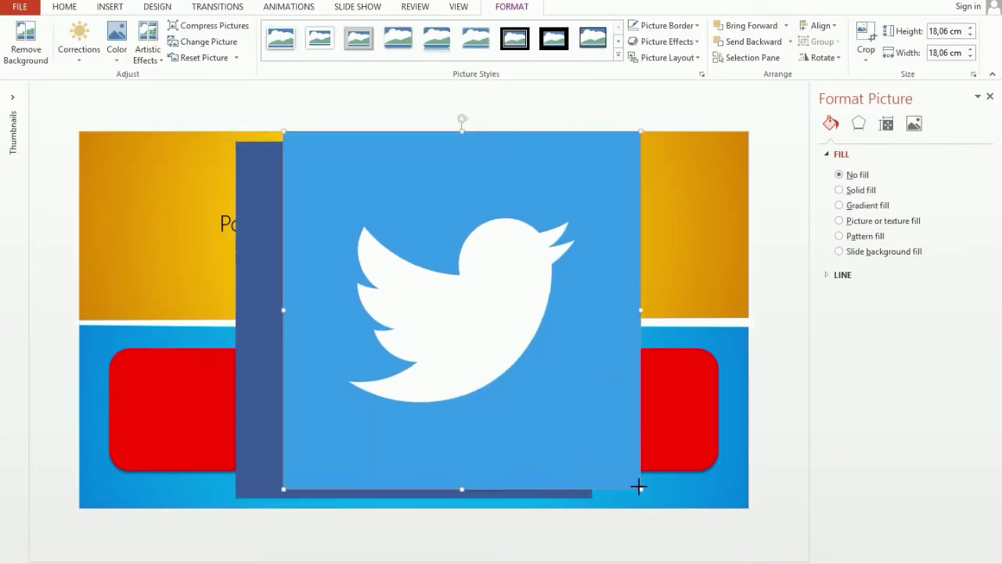
# Shrink the icons and line them up side by side between the red boxes
pyautogui.moveTo(339, 112)
pyautogui.mouseDown()
pyautogui.moveTo(338, 184)
pyautogui.moveTo(442, 401)
pyautogui.mouseUp()
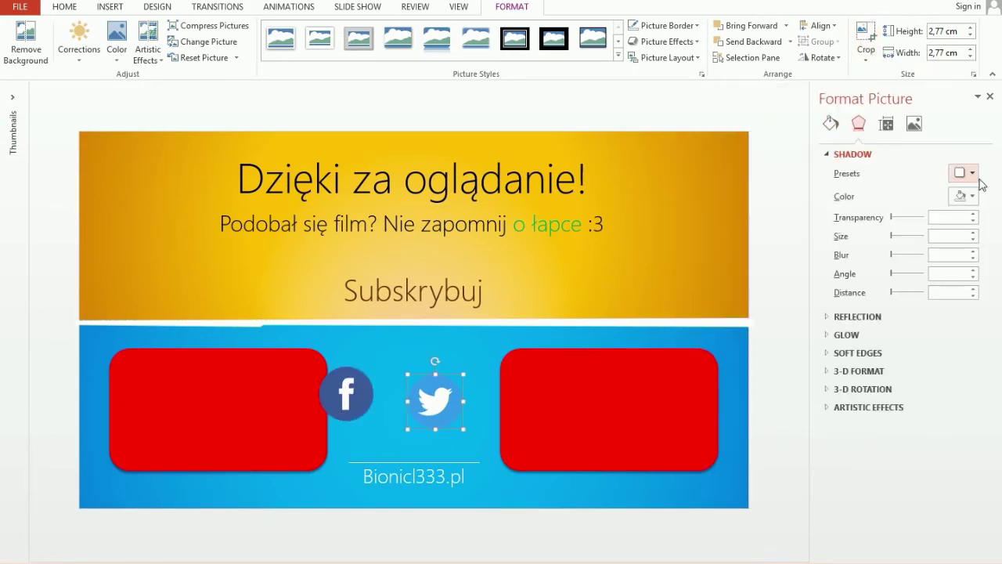
pyautogui.moveTo(356, 398); pyautogui.dragTo(389, 404)
pyautogui.moveTo(460, 403); pyautogui.dragTo(456, 403)
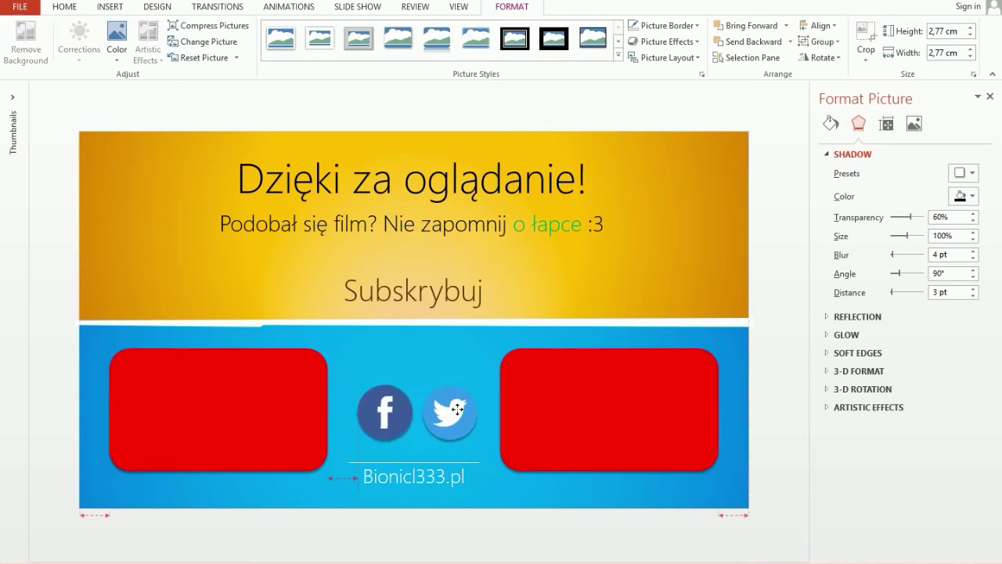
# Give both social icons a white shadow at 44% transparency with increased blur
pyautogui.click(446, 404)
pyautogui.keyDown('shift'); pyautogui.click(381, 403); pyautogui.keyUp('shift')
pyautogui.click(963, 196)
pyautogui.click(887, 228)
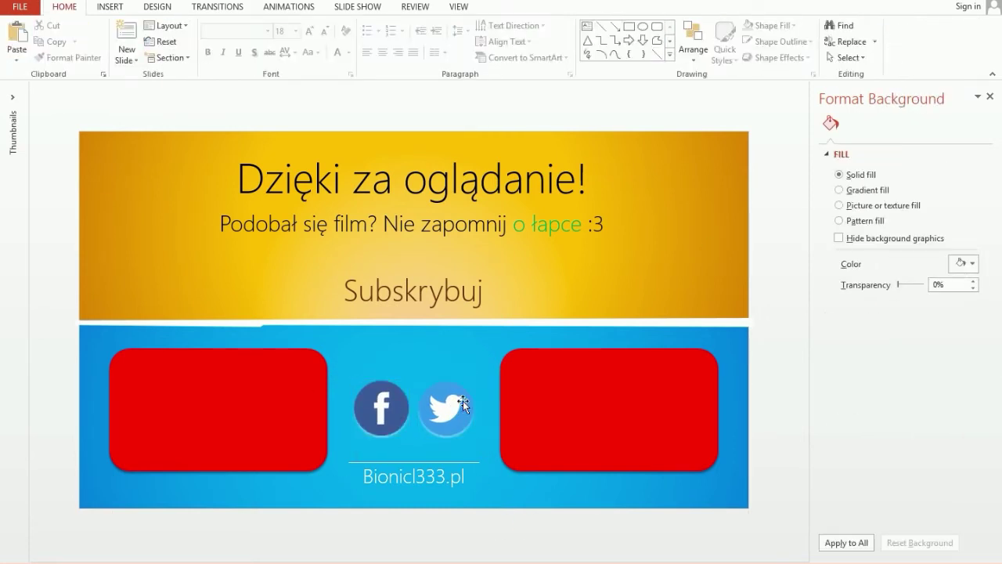
pyautogui.moveTo(938, 217); pyautogui.dragTo(905, 216)
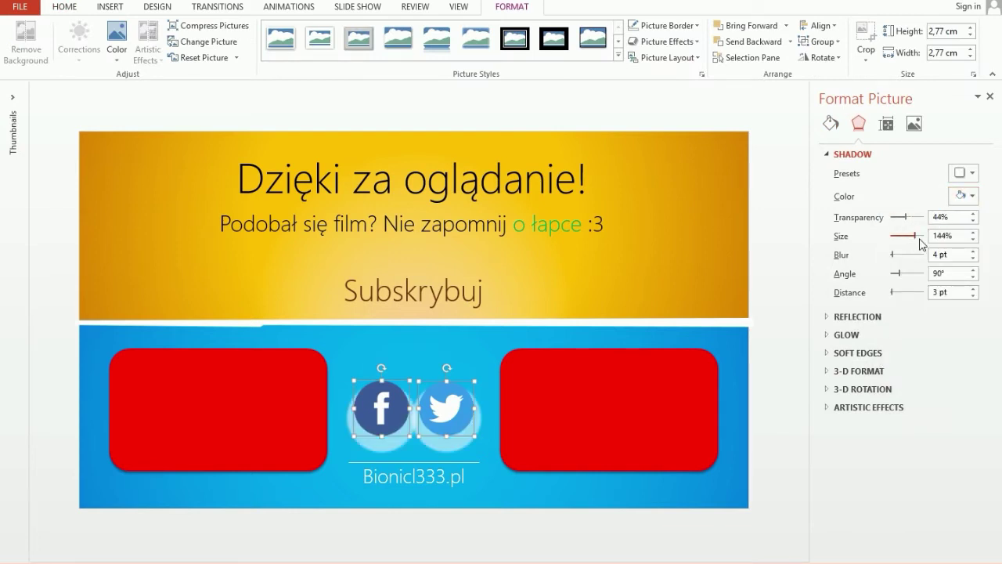
pyautogui.moveTo(892, 254); pyautogui.dragTo(896, 255)
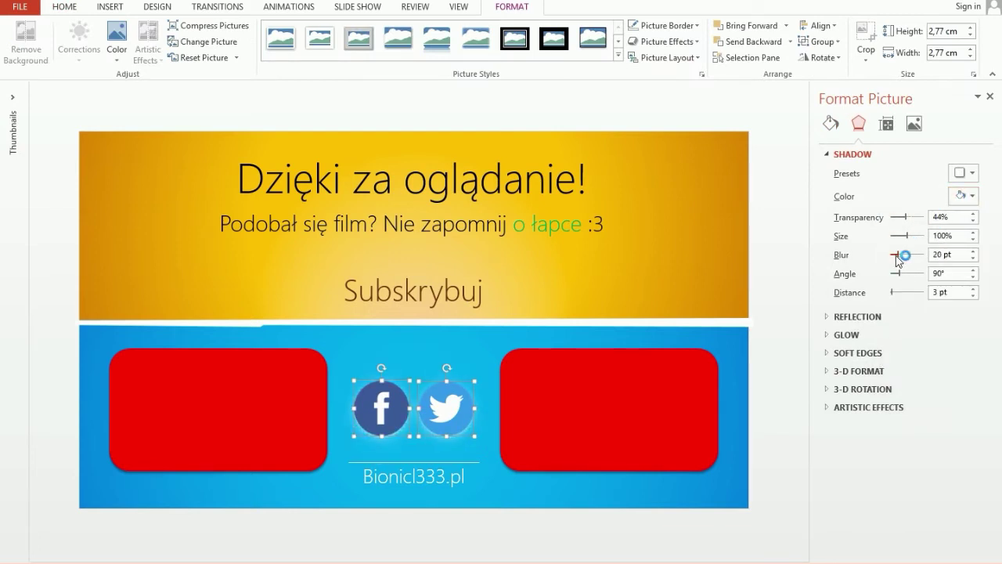
pyautogui.click(597, 507)
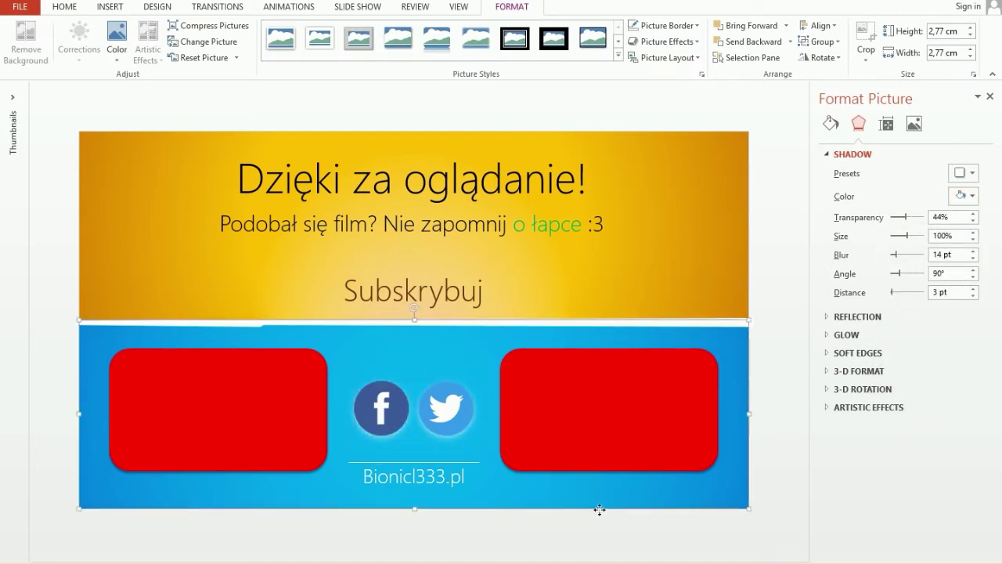
# Move the website text and the two icons slightly upward
pyautogui.click(470, 462)
pyautogui.click(627, 485)
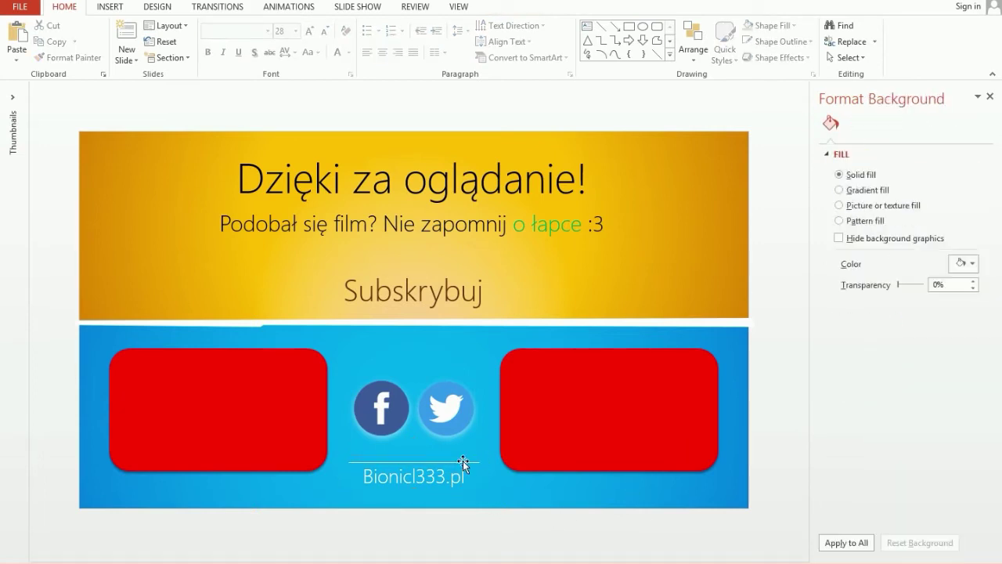
pyautogui.moveTo(414, 474); pyautogui.dragTo(414, 458)
pyautogui.click(472, 541)
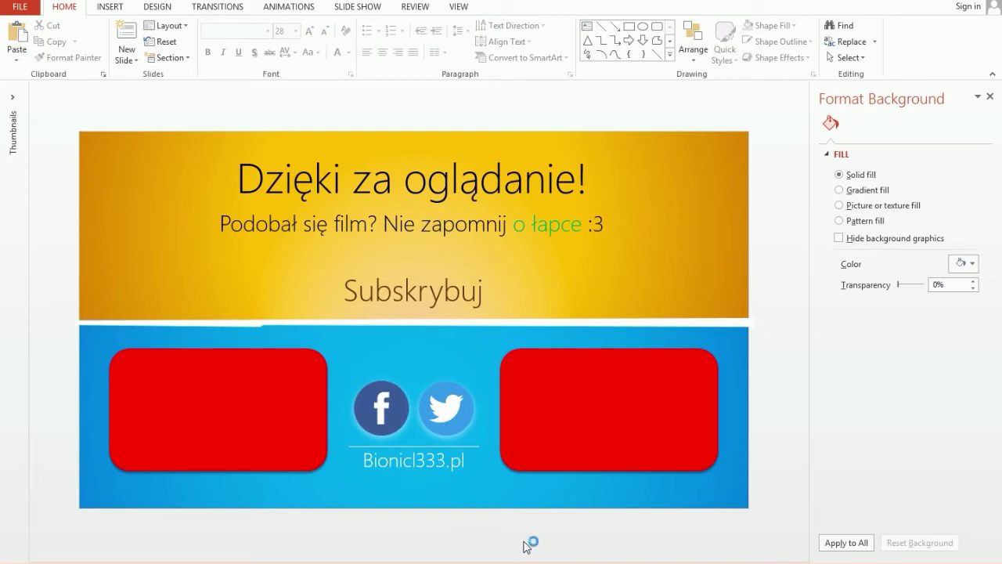
pyautogui.moveTo(456, 407); pyautogui.dragTo(455, 390)
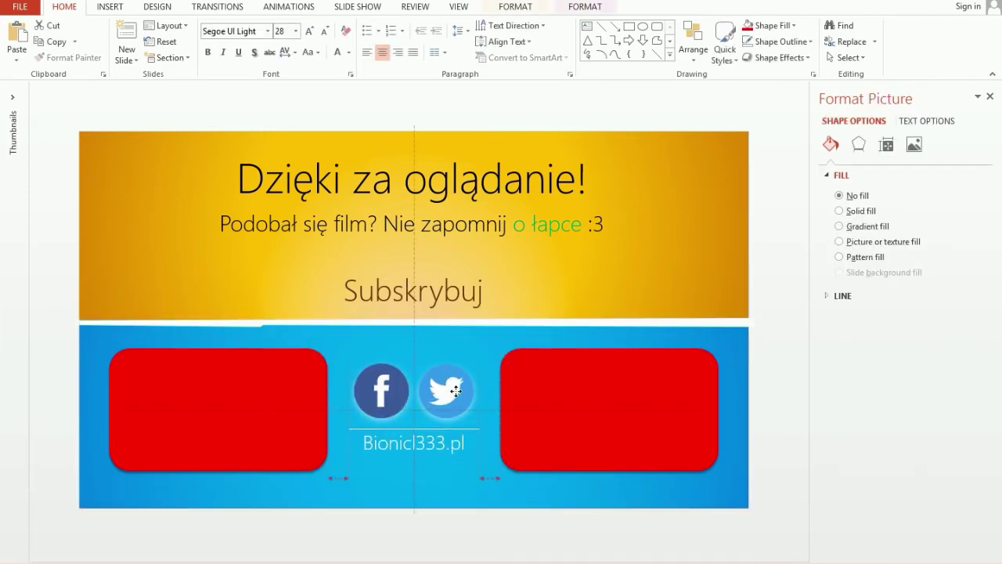
pyautogui.click(473, 513)
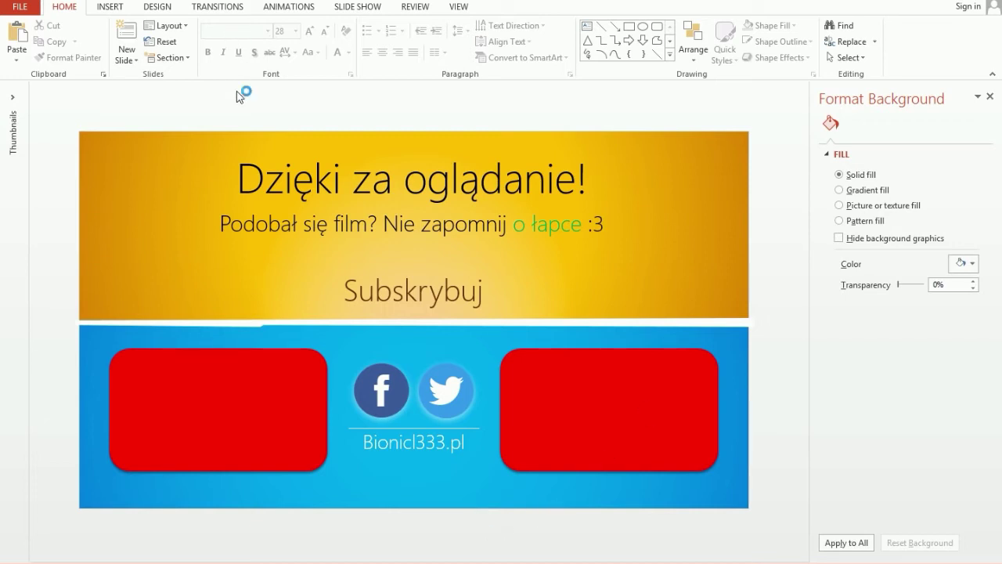
# Save just the current slide as a PNG named outro on the Desktop
pyautogui.click(35, 9)
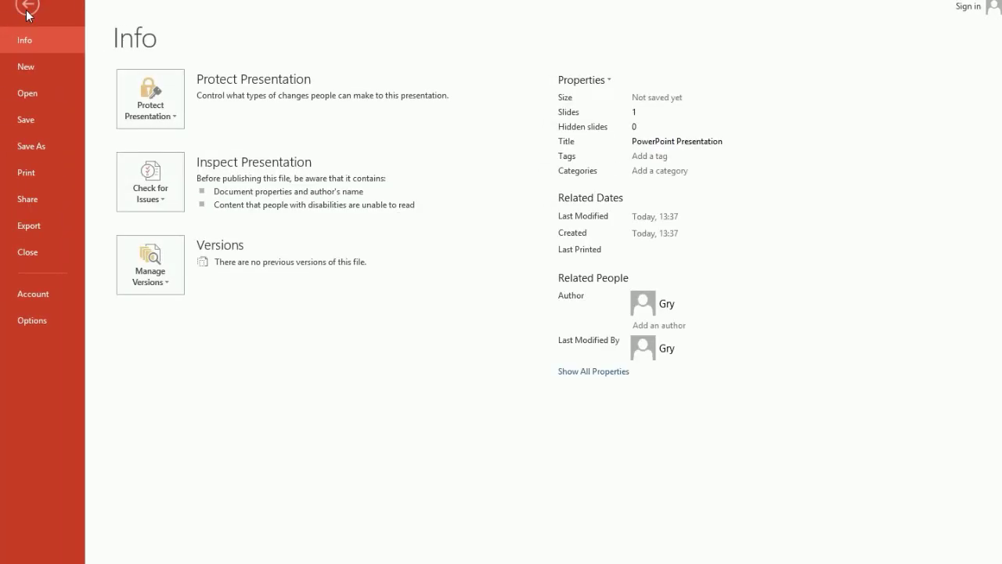
pyautogui.click(48, 142)
pyautogui.click(412, 133)
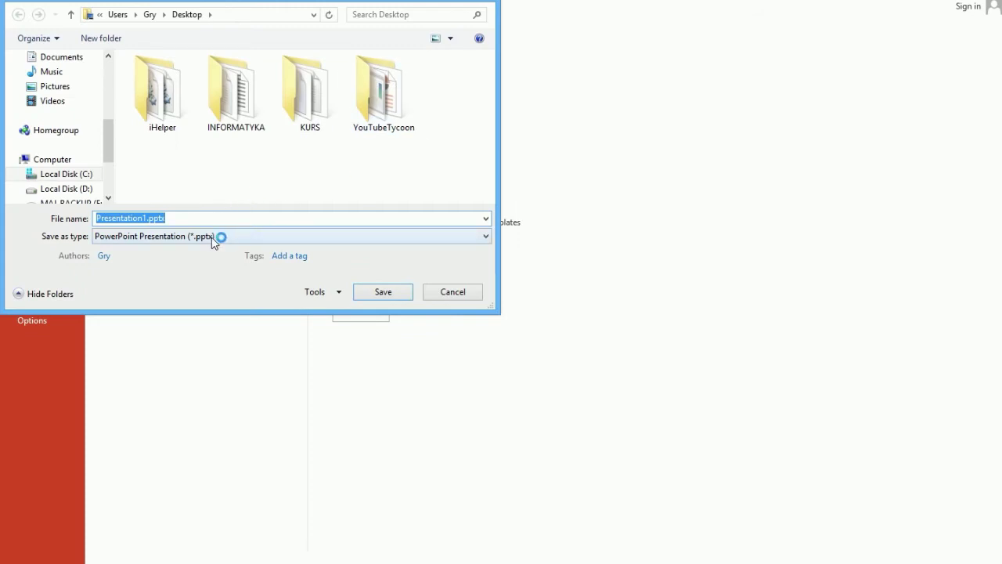
pyautogui.click(211, 237)
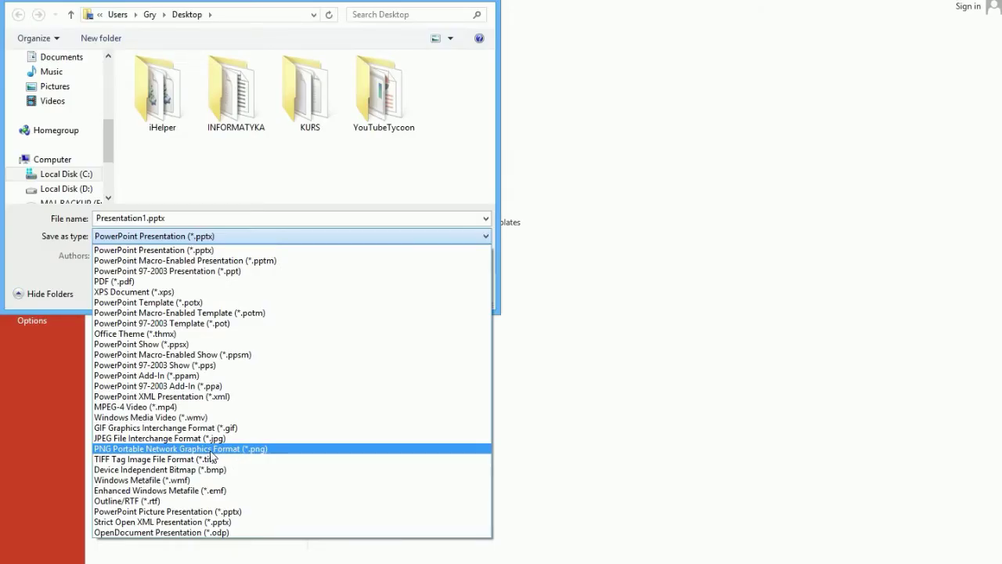
pyautogui.click(210, 452)
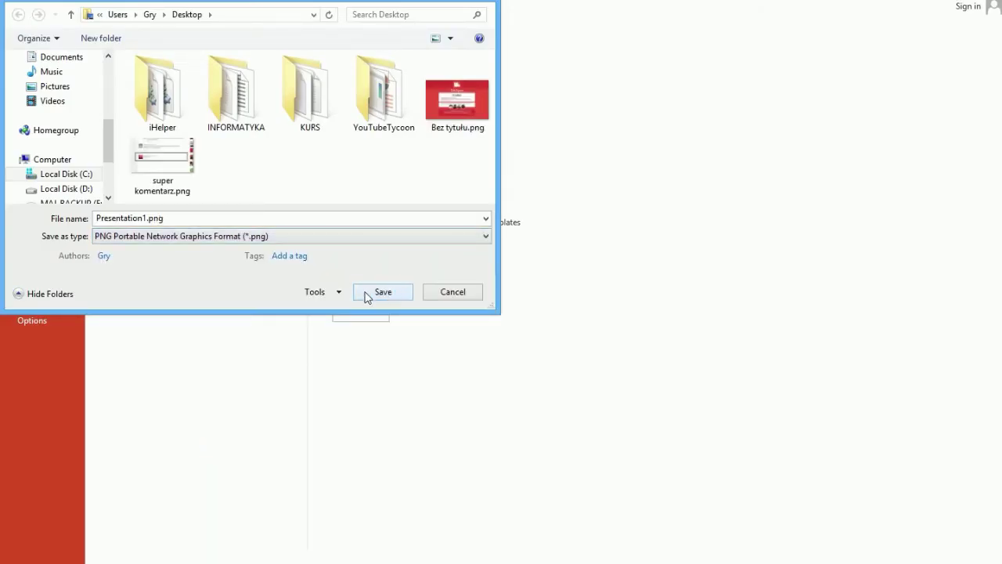
pyautogui.doubleClick(230, 220)
pyautogui.write('outro')
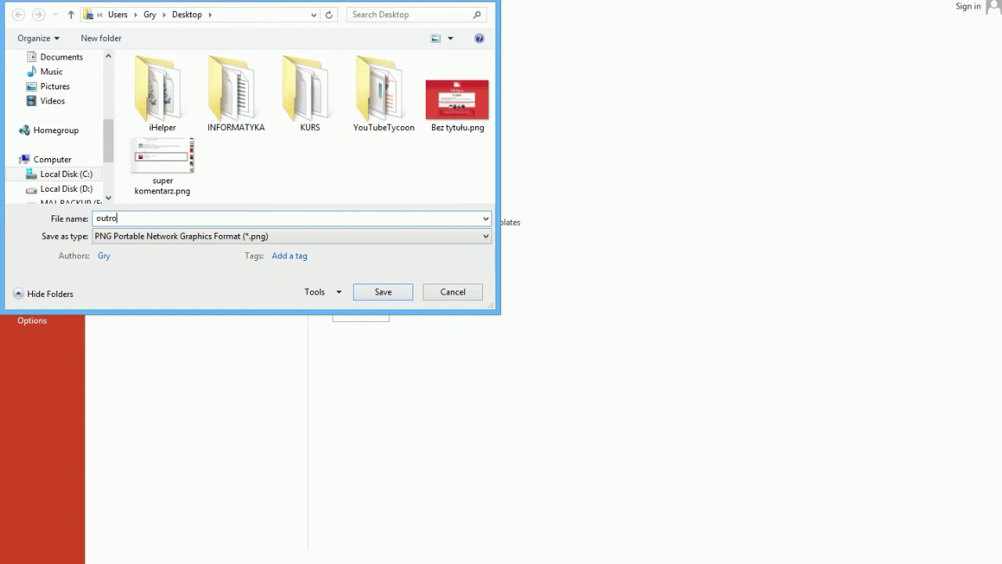
pyautogui.press('Return')
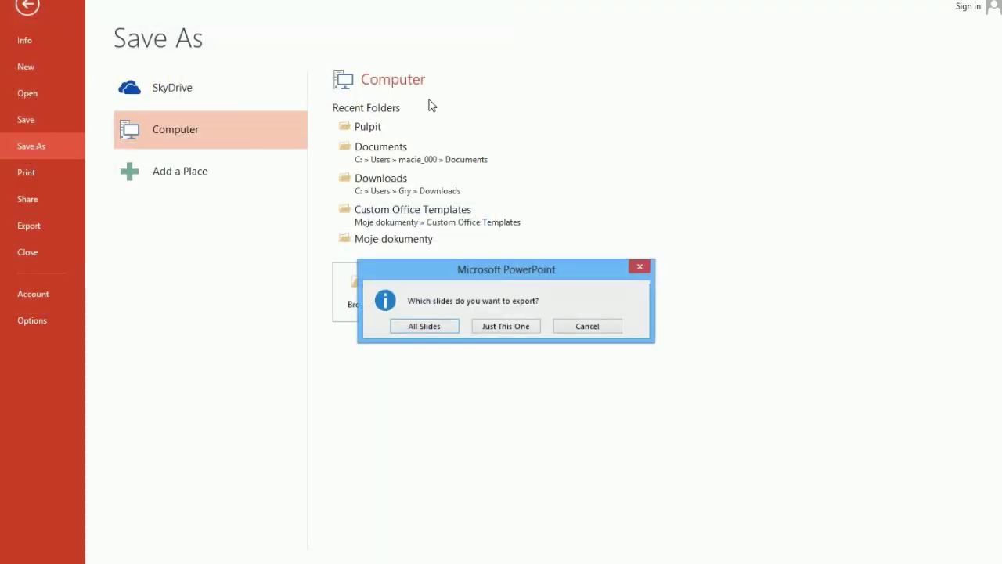
pyautogui.click(496, 326)
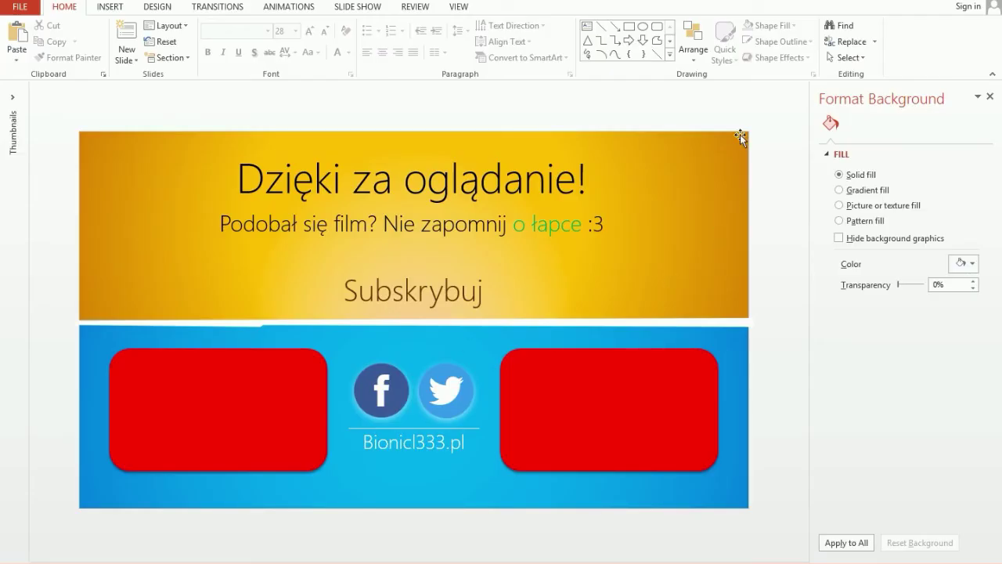
# Show the desktop to confirm outro.png was exported there
pyautogui.moveTo(949, 1)
pyautogui.press('super+d')
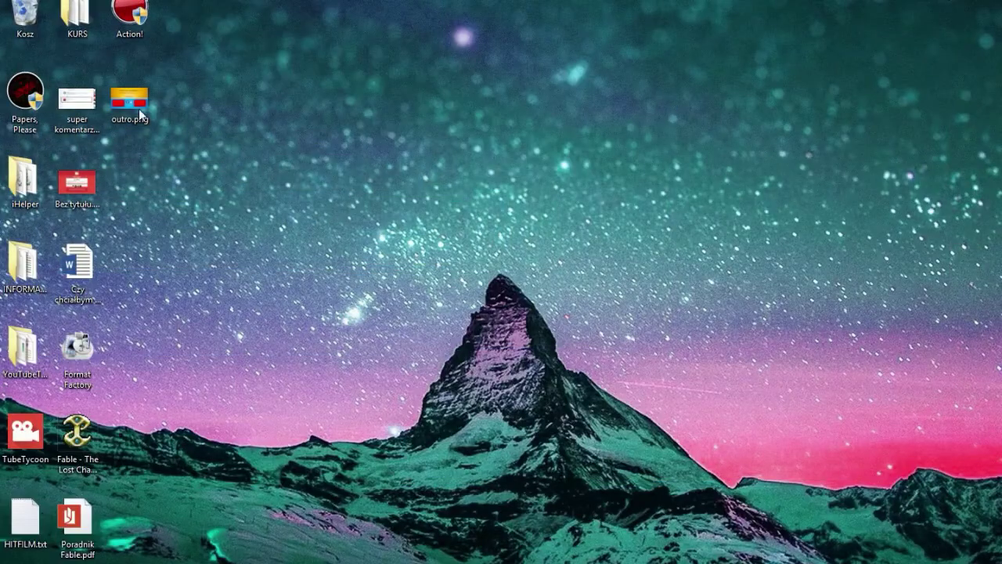
pyautogui.rightClick(139, 108)
pyautogui.click(801, 126)
pyautogui.moveTo(733, 2)
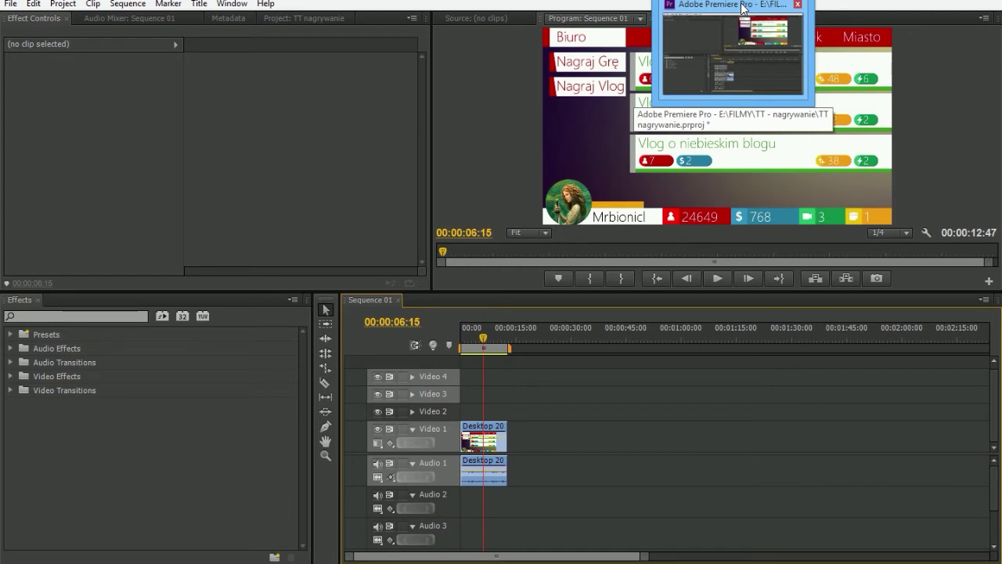
# Return to Premiere Pro, play the sequence, and scrub back to just before the outro
pyautogui.click(742, 7)
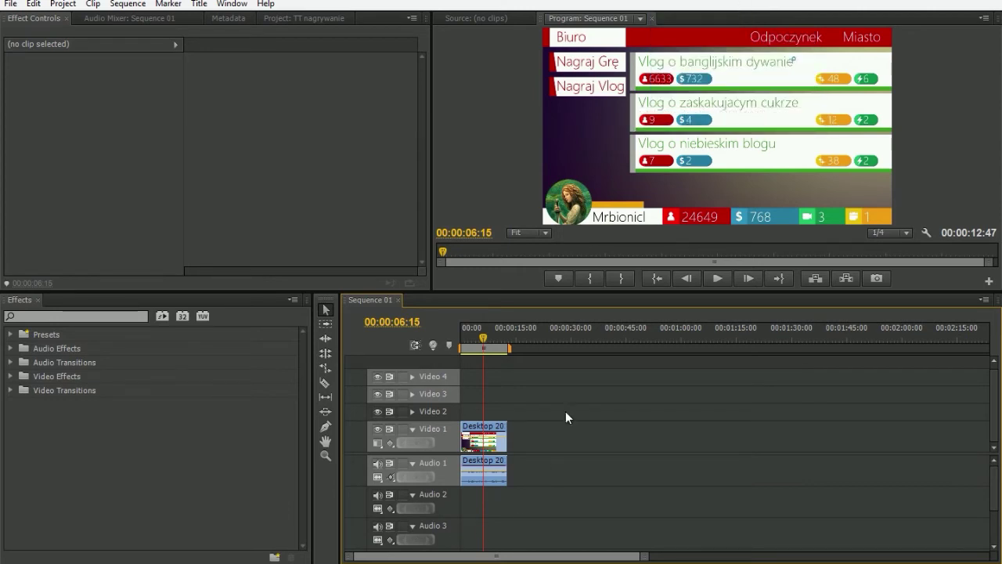
pyautogui.click(710, 280)
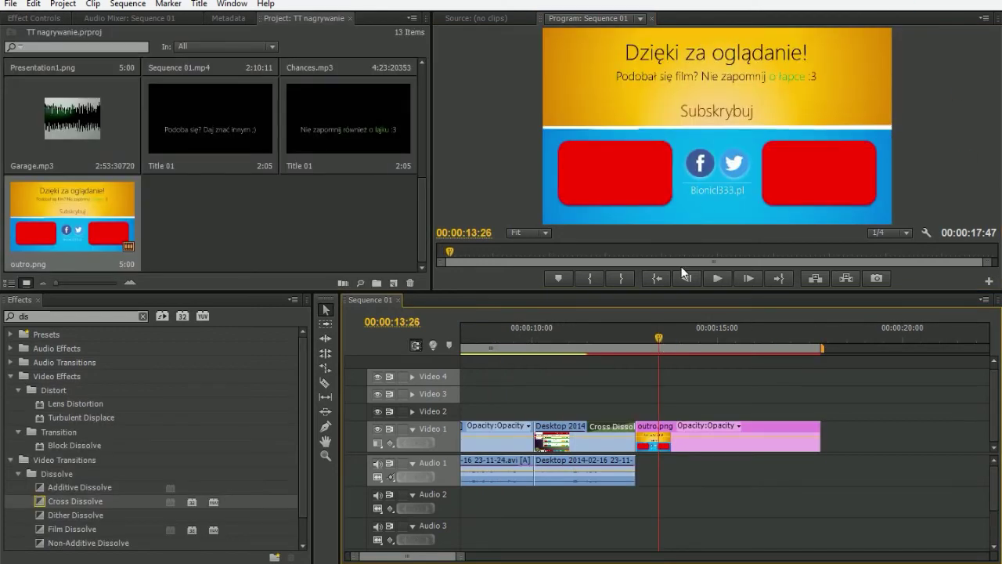
pyautogui.moveTo(649, 335)
pyautogui.mouseDown()
pyautogui.moveTo(618, 338)
pyautogui.moveTo(639, 358)
pyautogui.moveTo(594, 378)
pyautogui.mouseUp()
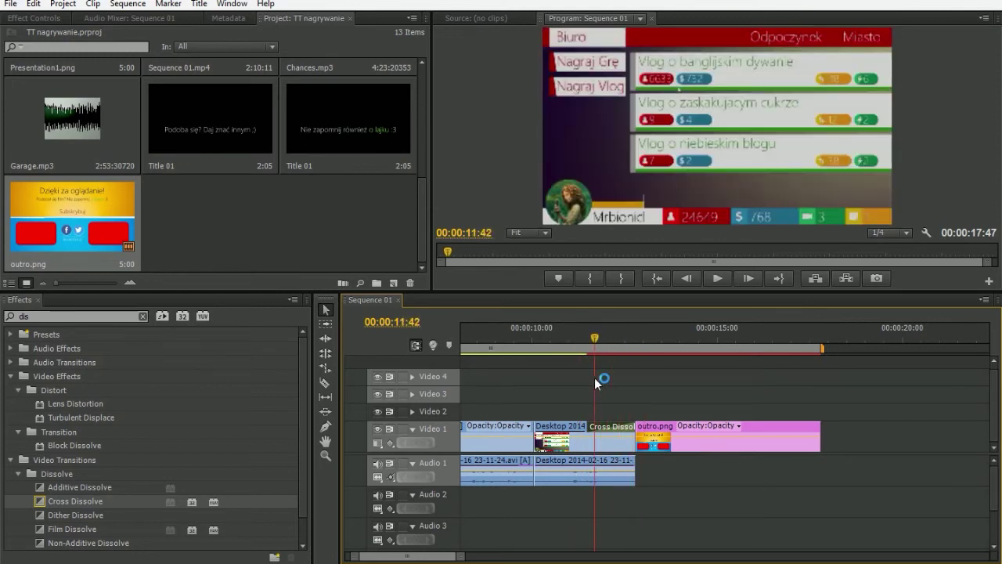
# Preview Garage.mp3 in the Source monitor, then play the sequence with the music and park at 12:55
pyautogui.click(208, 211)
pyautogui.click(72, 130)
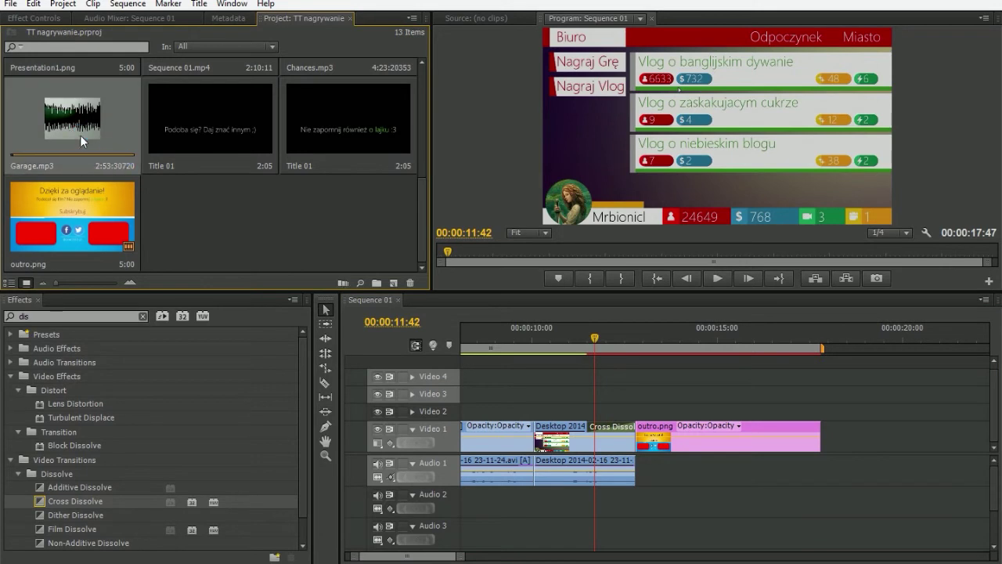
pyautogui.doubleClick(80, 135)
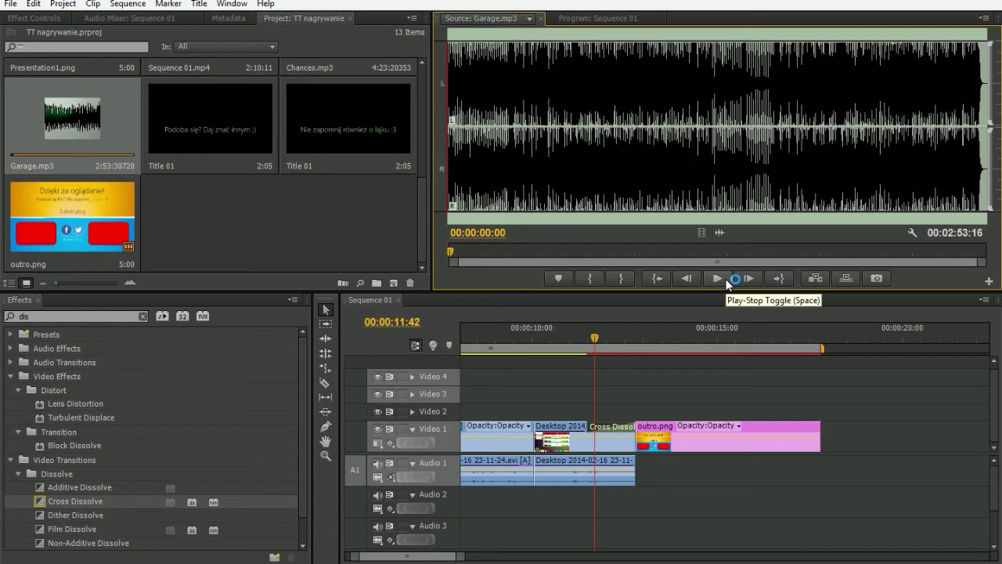
pyautogui.click(459, 59)
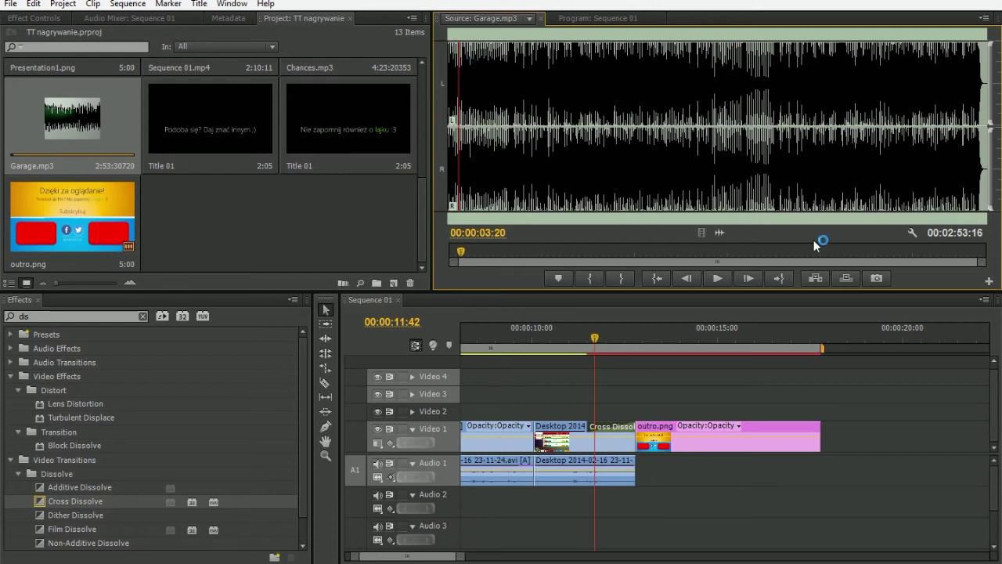
pyautogui.moveTo(977, 265)
pyautogui.mouseDown()
pyautogui.moveTo(747, 258)
pyautogui.moveTo(912, 258)
pyautogui.mouseUp()
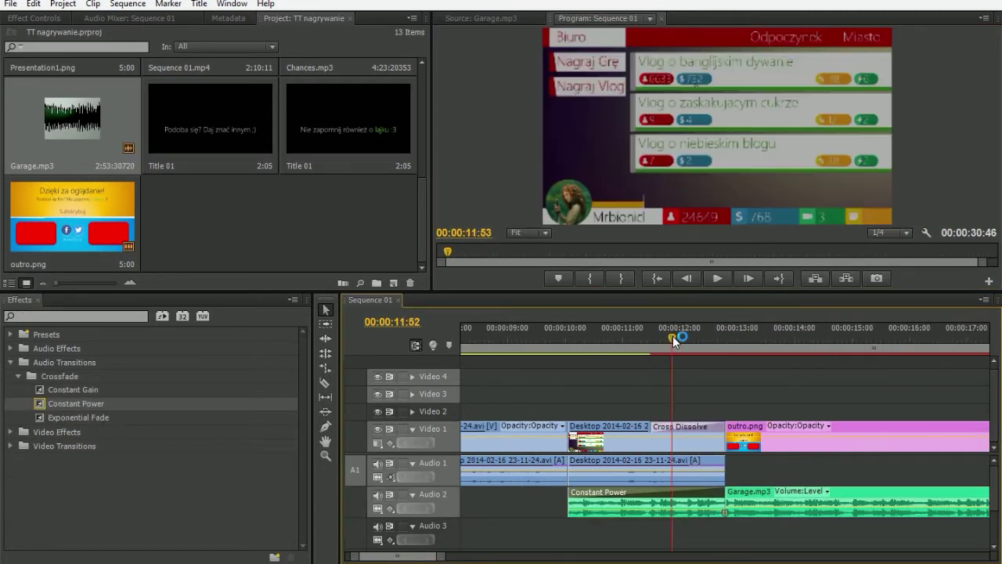
pyautogui.click(721, 279)
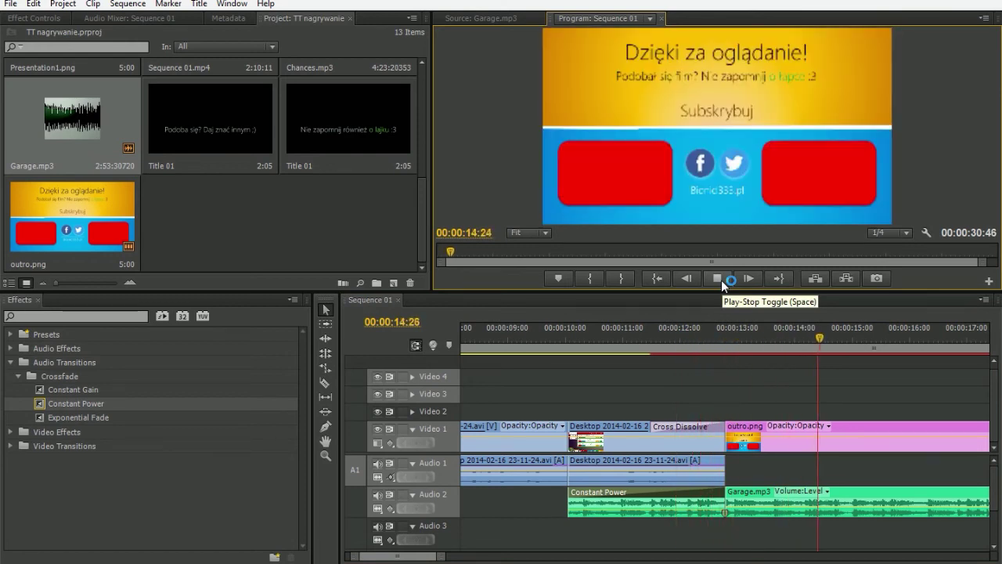
pyautogui.click(727, 281)
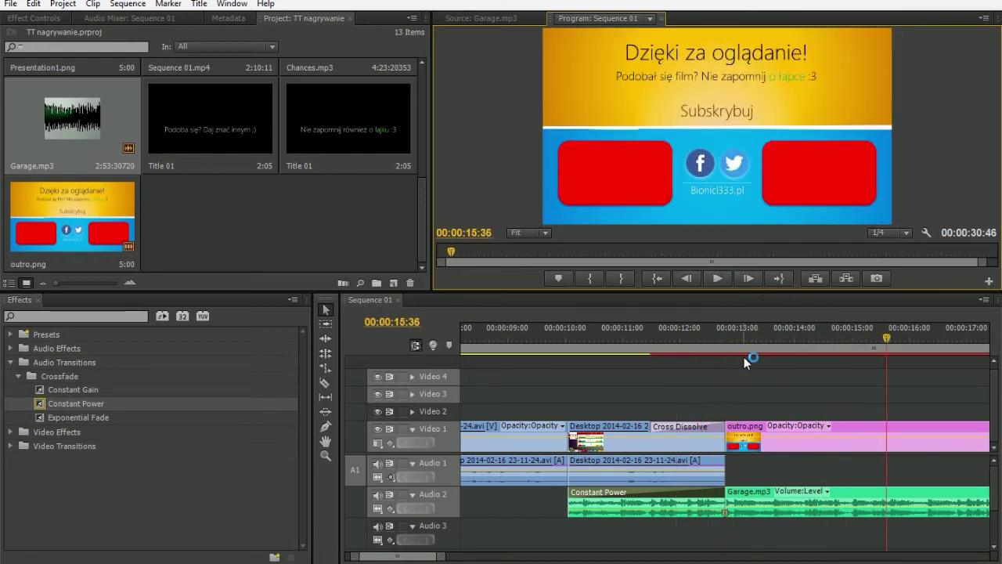
pyautogui.click(732, 336)
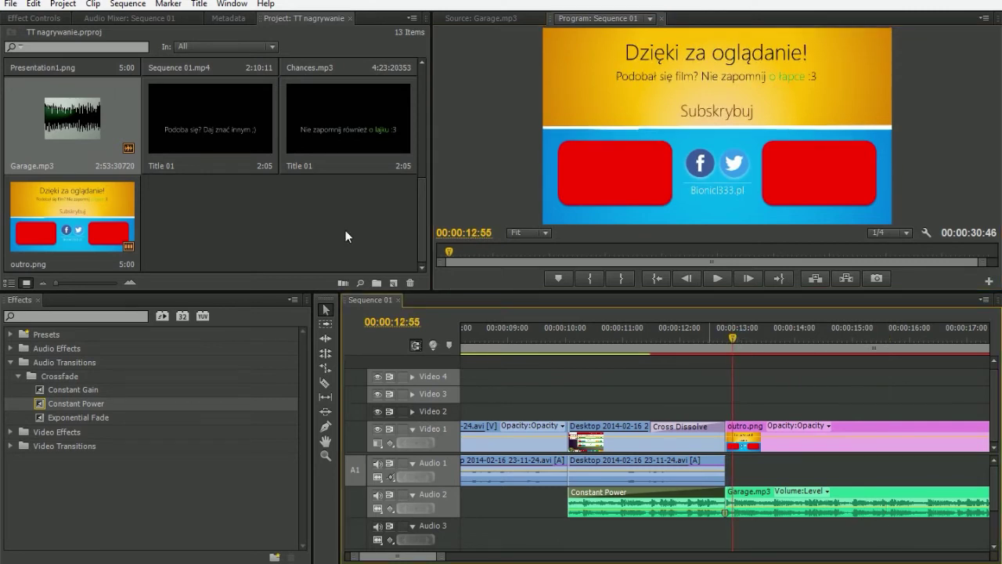
# Make a white Color Matte via New Item and drop a shortened piece onto Video 2 above outro.png
pyautogui.click(188, 212)
pyautogui.rightClick(184, 213)
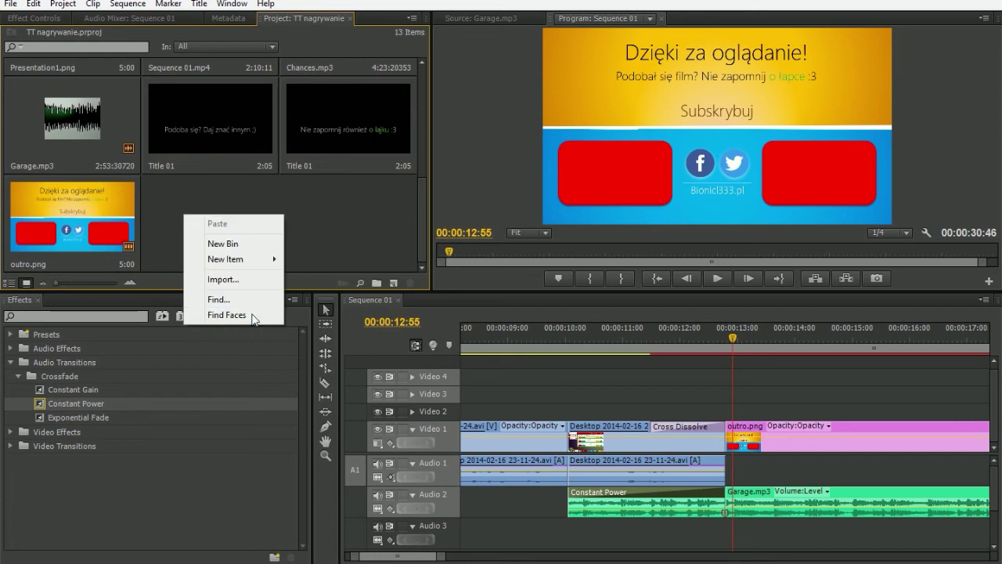
pyautogui.moveTo(264, 258)
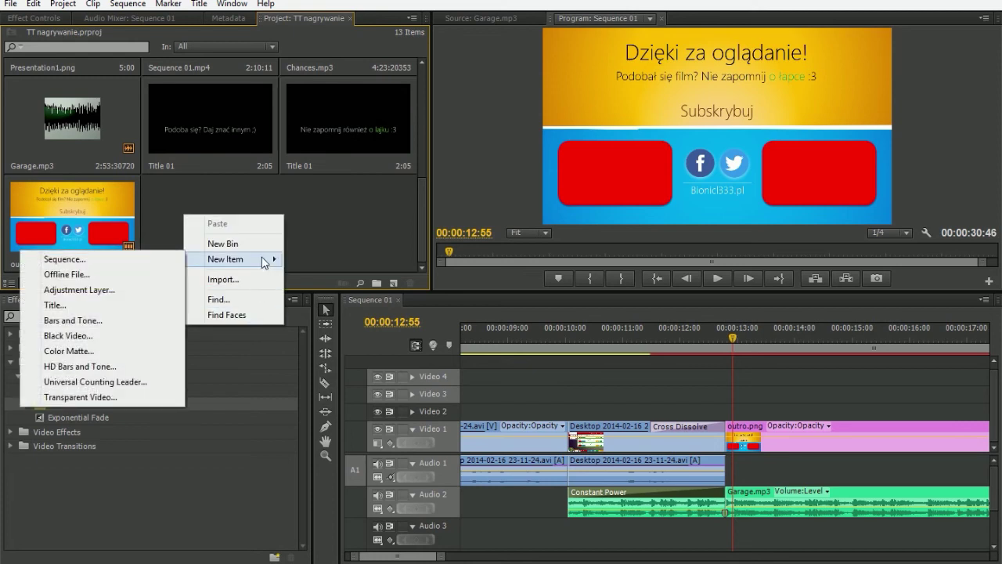
pyautogui.click(103, 350)
pyautogui.click(510, 336)
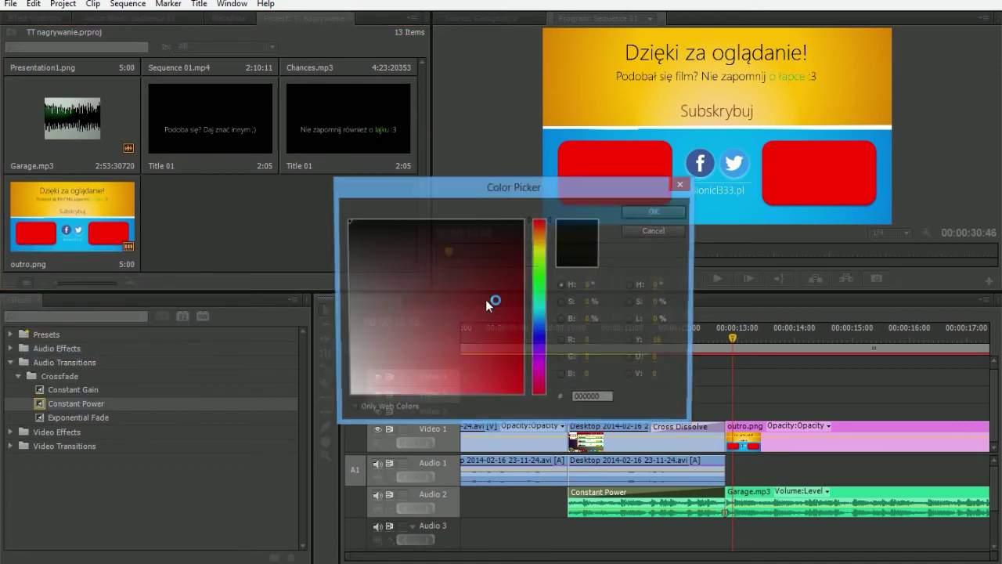
pyautogui.click(629, 218)
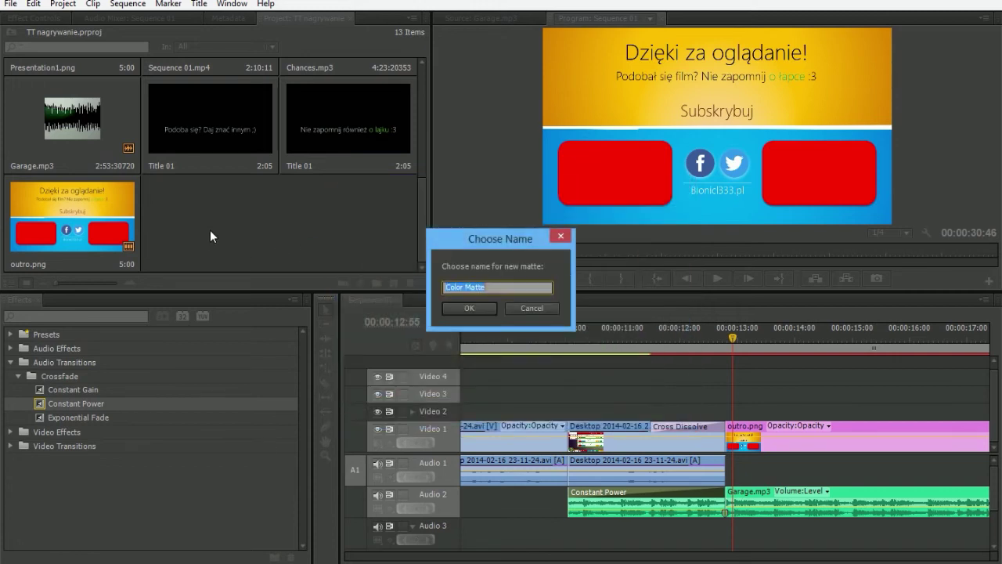
pyautogui.click(497, 310)
pyautogui.moveTo(196, 252); pyautogui.dragTo(737, 421)
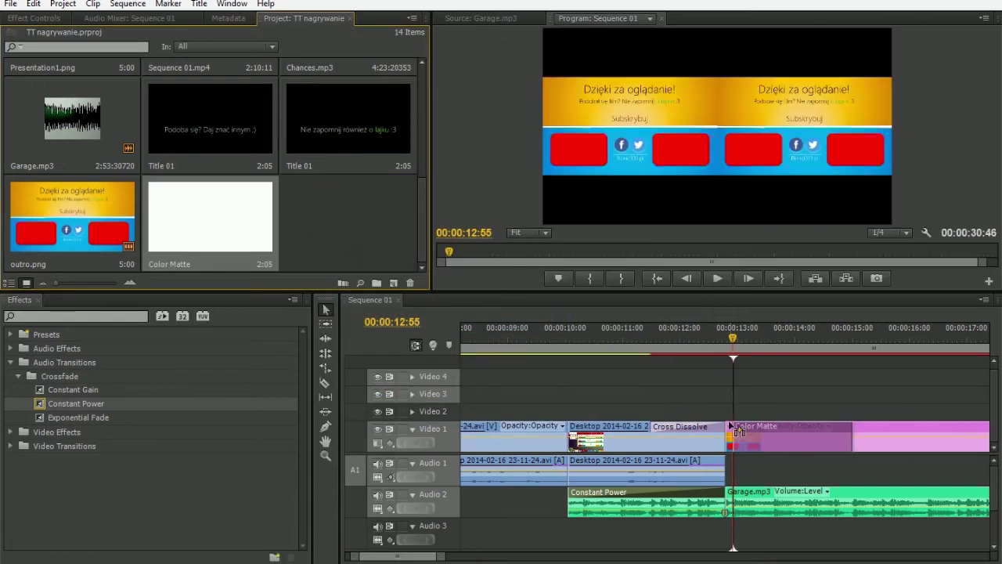
pyautogui.moveTo(842, 411)
pyautogui.mouseDown()
pyautogui.moveTo(751, 411)
pyautogui.moveTo(763, 411)
pyautogui.mouseUp()
# Search Effects for 'dis' and apply Cross Dissolve to the start of the white matte
pyautogui.click(82, 318)
pyautogui.write('di')
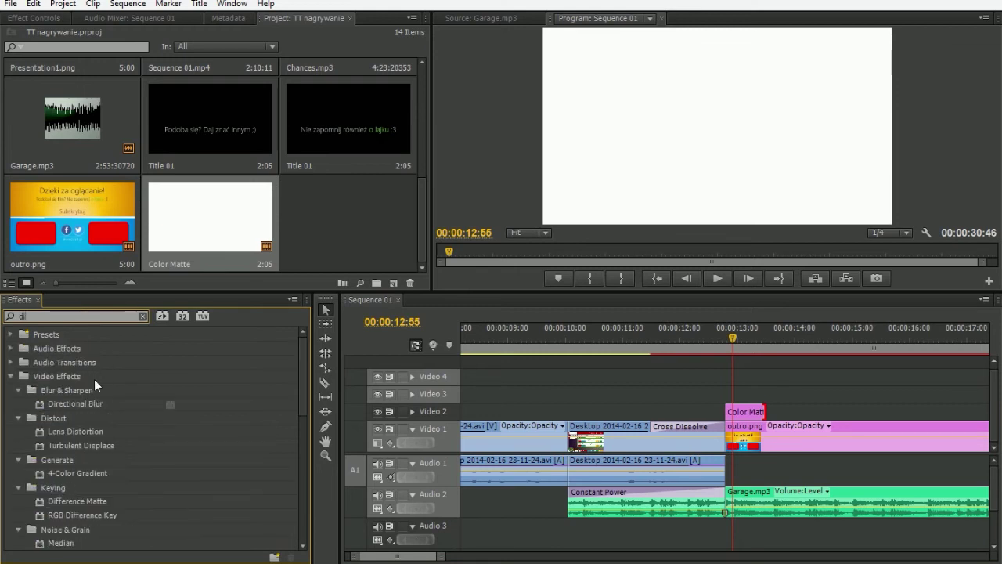
pyautogui.write('s')
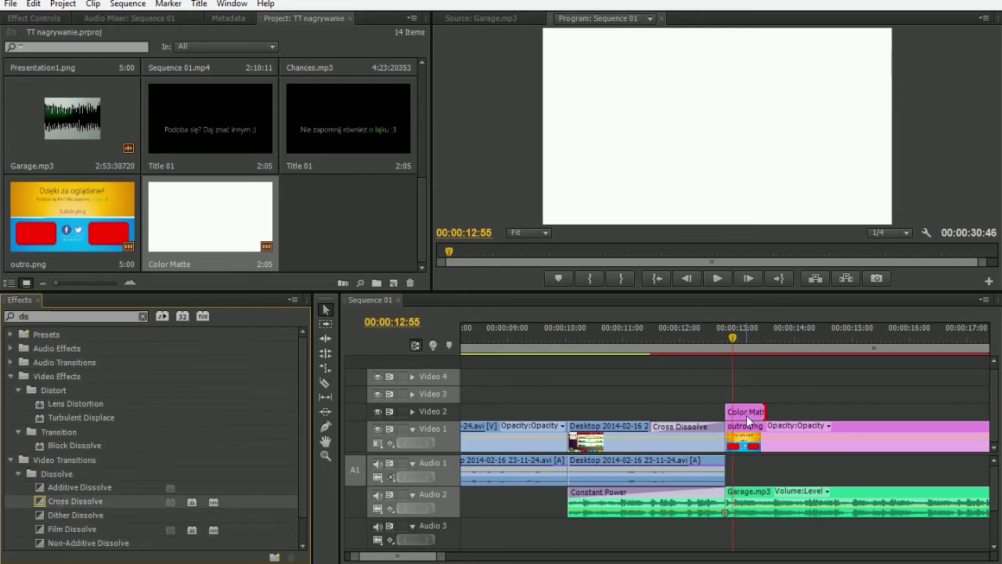
pyautogui.moveTo(748, 420); pyautogui.dragTo(769, 411)
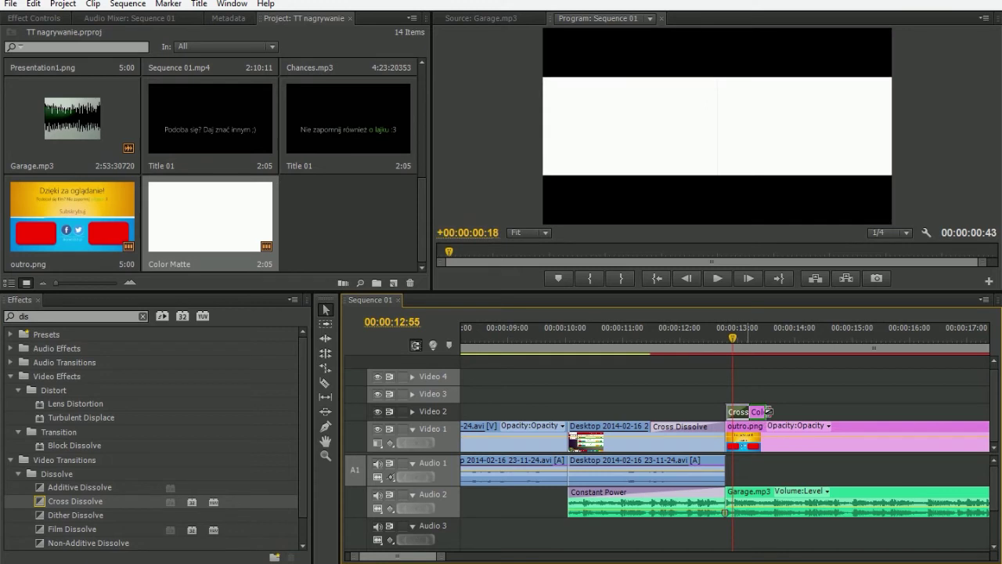
pyautogui.click(728, 279)
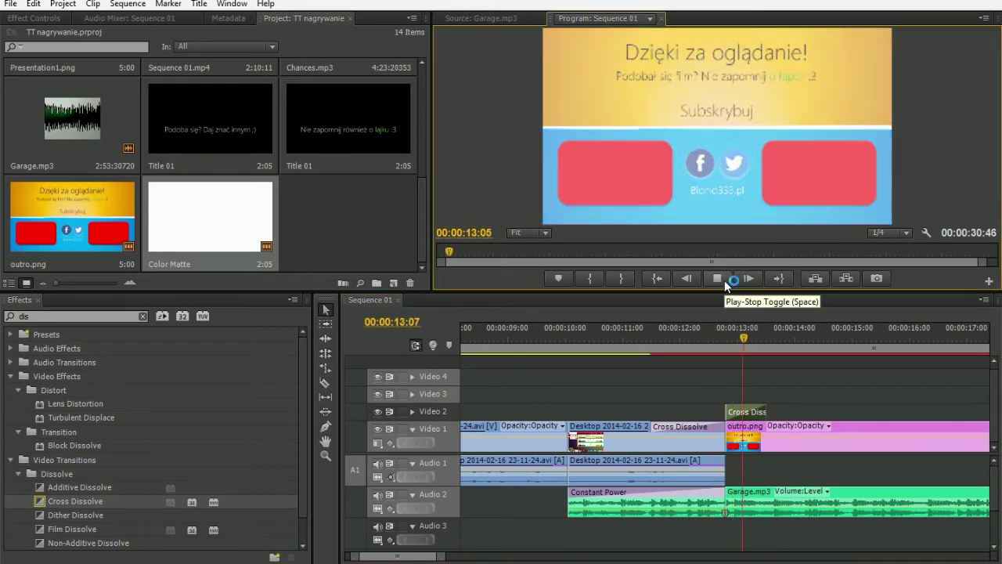
pyautogui.click(725, 282)
pyautogui.hotkey('ctrl', 'z')
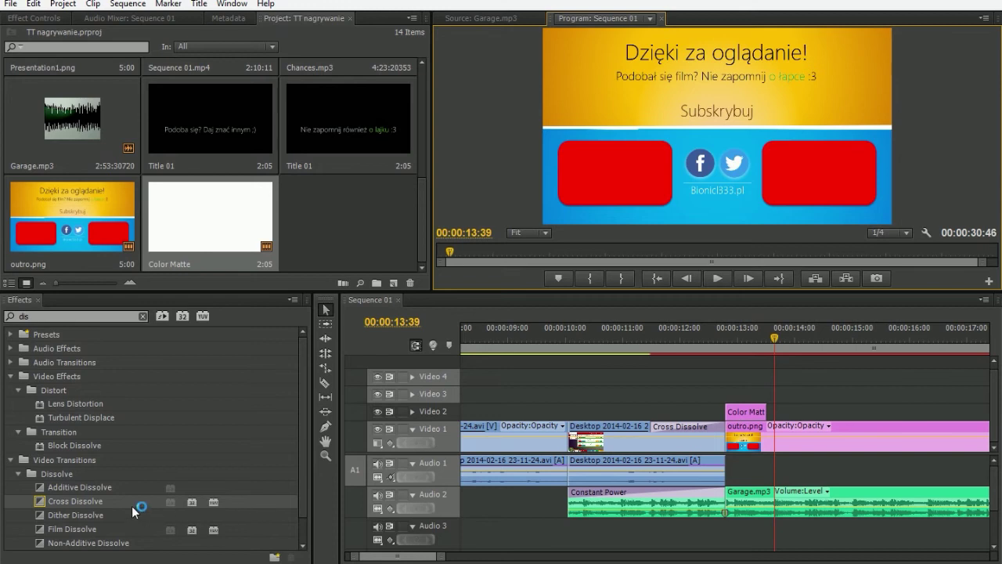
pyautogui.moveTo(132, 505); pyautogui.dragTo(744, 412)
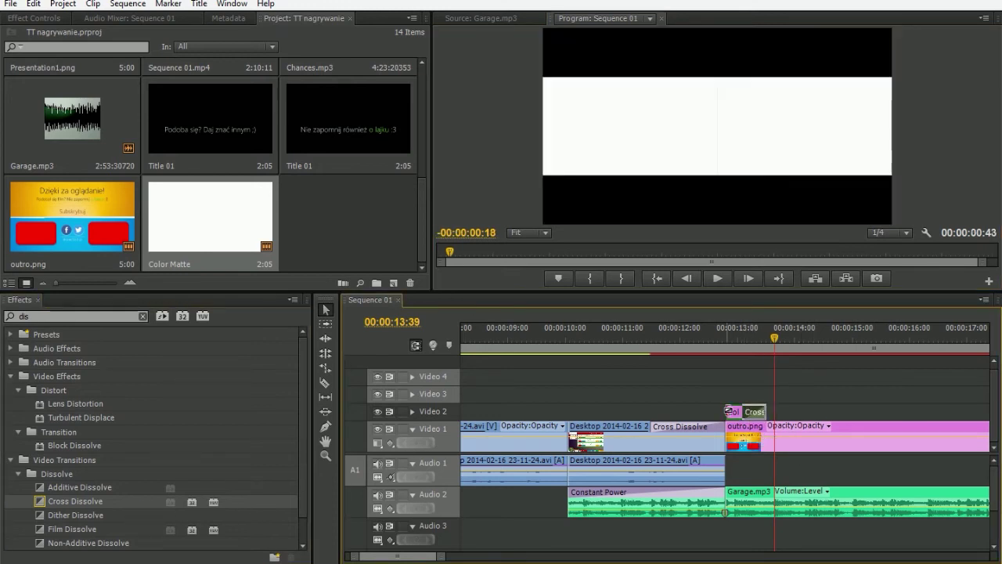
# Play back the white flash into the outro to review the transition
pyautogui.click(703, 330)
pyautogui.click(721, 285)
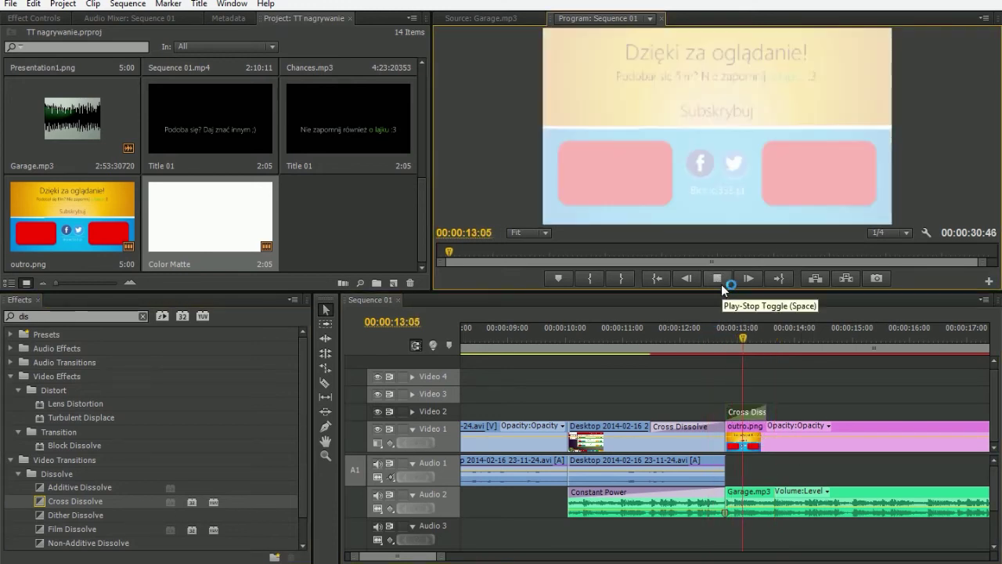
pyautogui.click(720, 338)
pyautogui.click(718, 277)
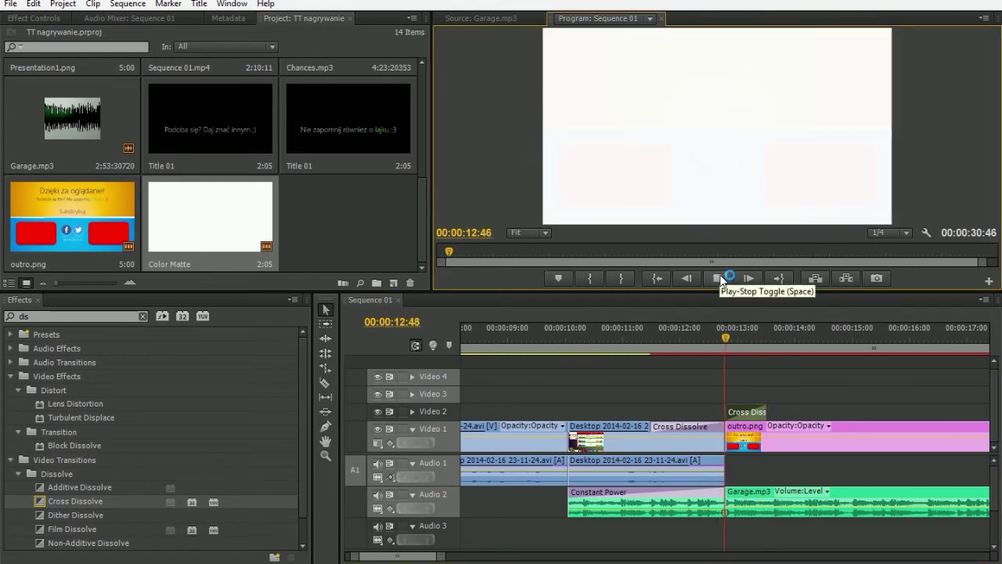
pyautogui.click(719, 277)
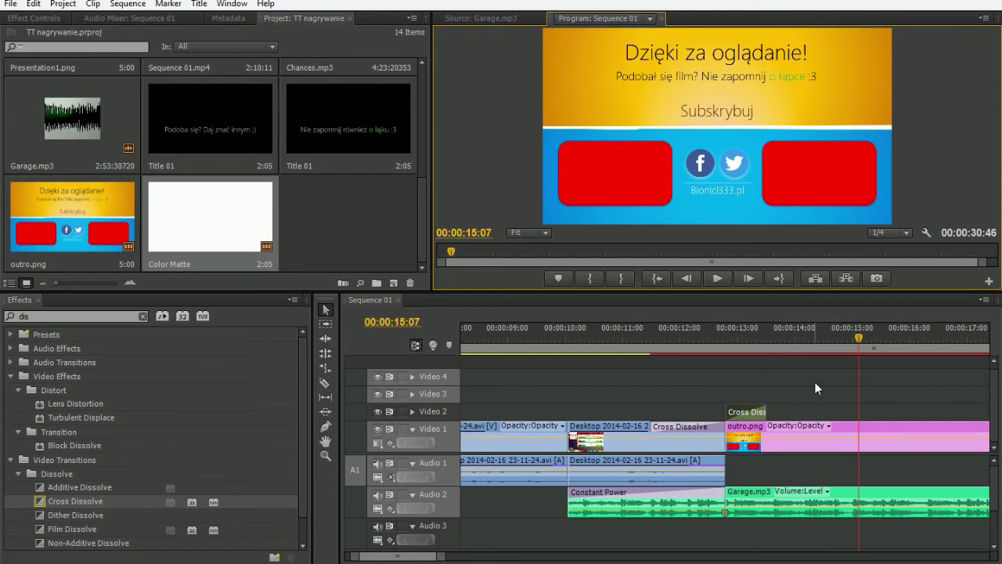
pyautogui.scroll(-2, 814, 381)
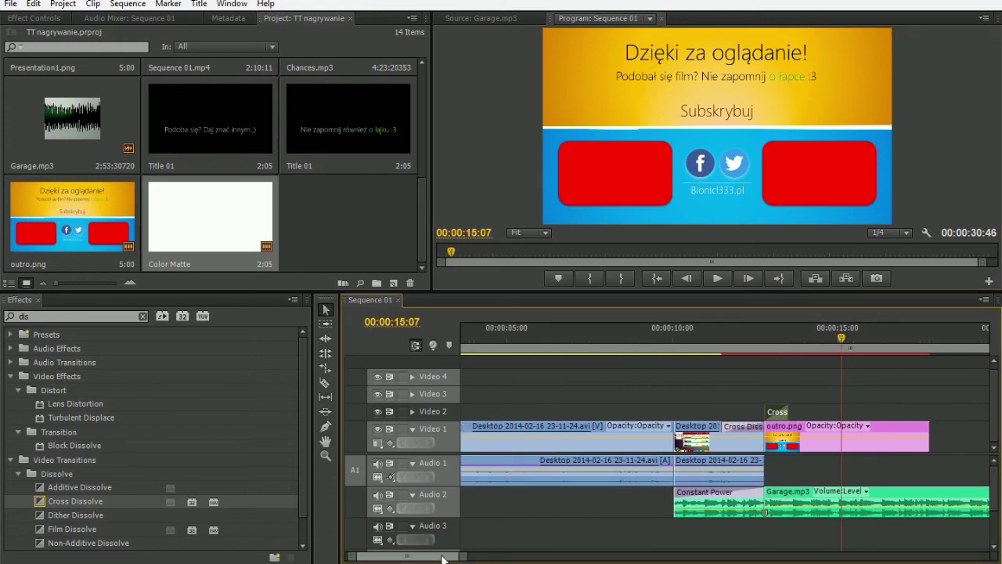
# Filter the Effects panel by 'key' and drag Color Key onto the outro.png clip on Video 1
pyautogui.scroll(-2, 443, 558)
pyautogui.scroll(-2, 443, 557)
pyautogui.click(19, 316)
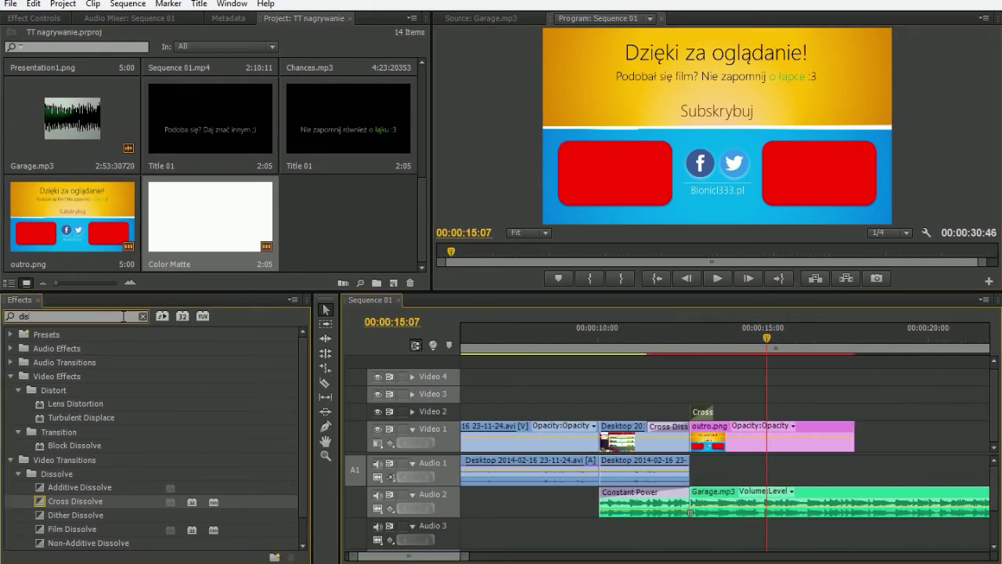
pyautogui.scroll(2, 443, 558)
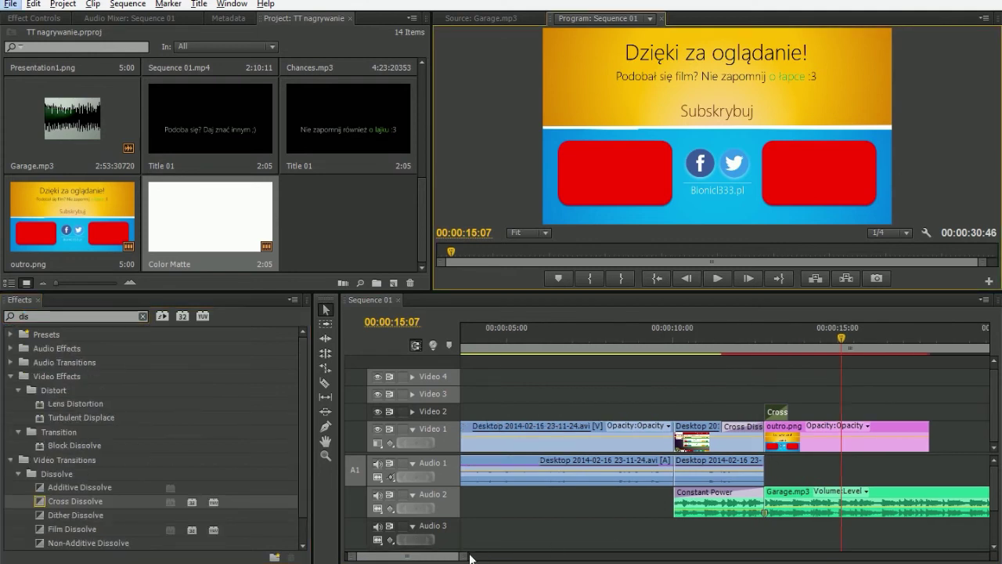
pyautogui.scroll(-5, 443, 557)
pyautogui.scroll(4, 445, 556)
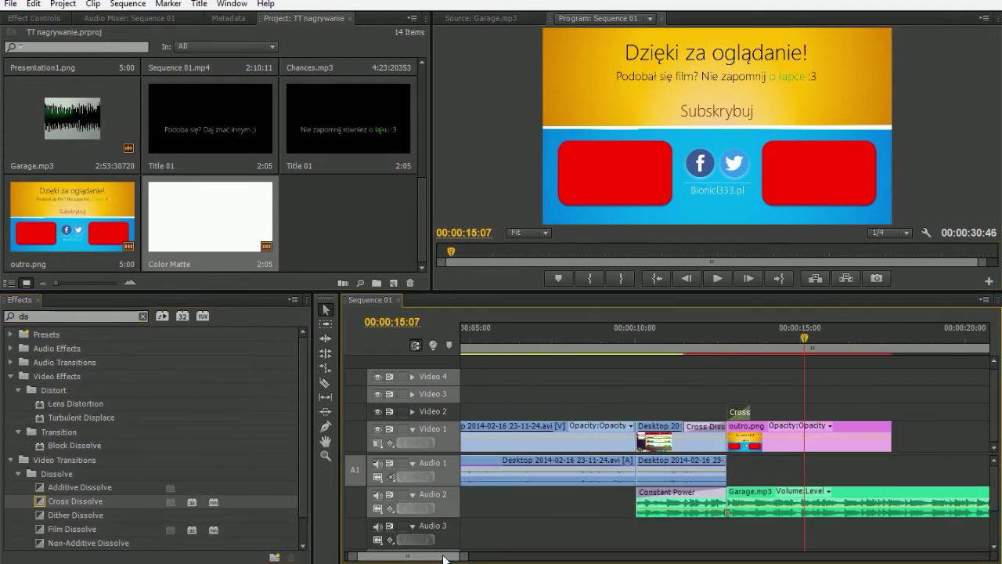
pyautogui.scroll(-2, 447, 555)
pyautogui.click(122, 316)
pyautogui.click(122, 316)
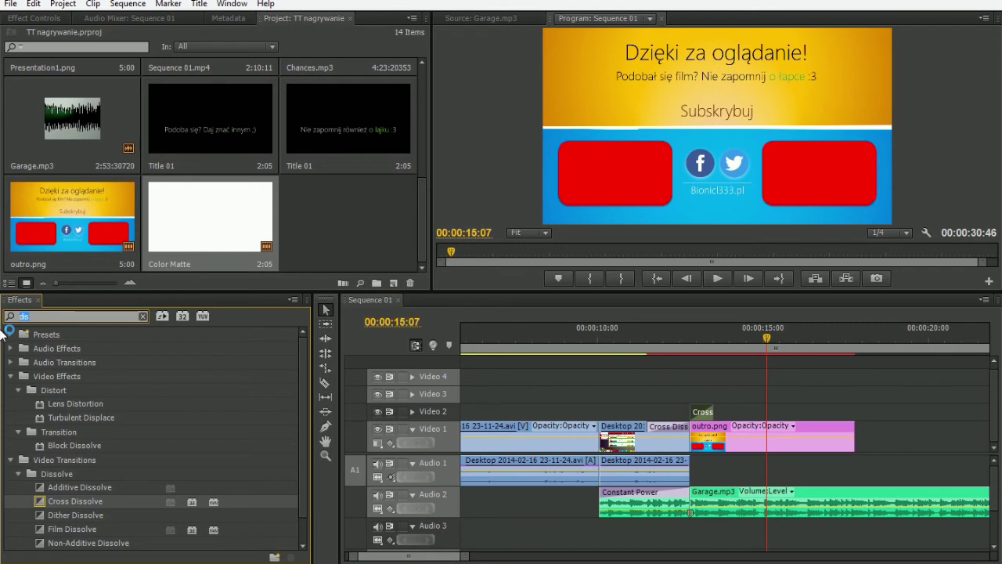
pyautogui.write('k')
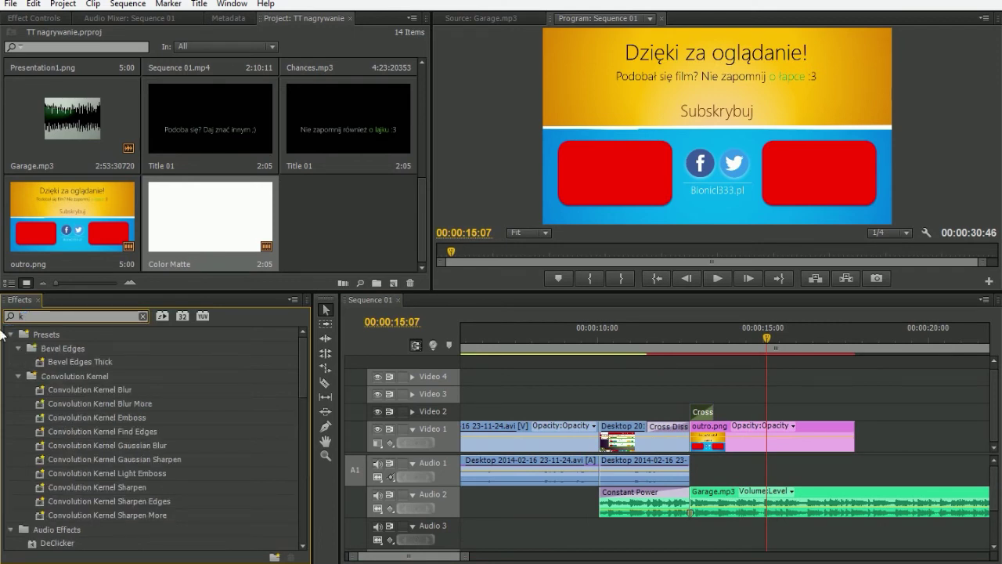
pyautogui.write('ye')
pyautogui.write('k')
pyautogui.write('ey')
pyautogui.moveTo(69, 431); pyautogui.dragTo(734, 428)
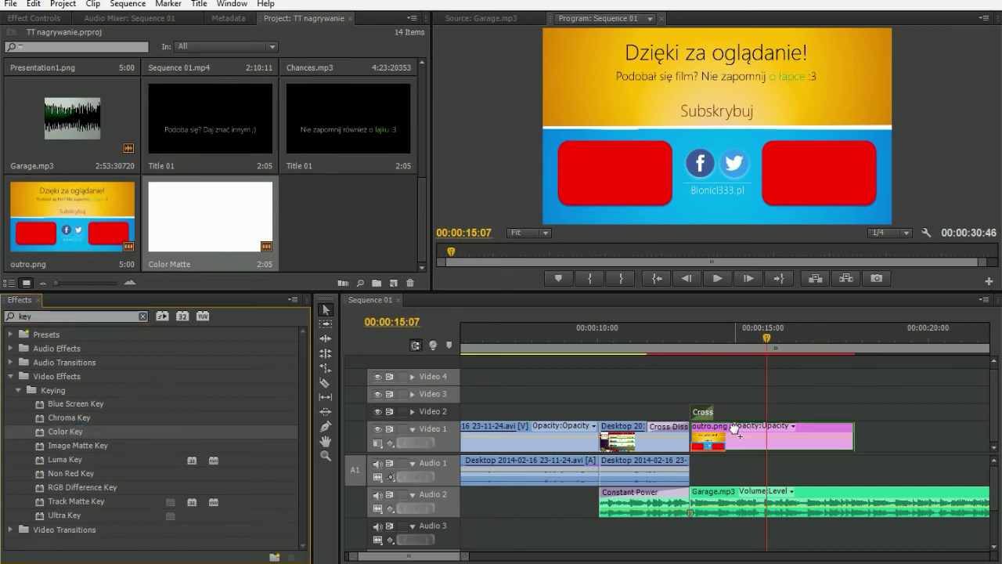
pyautogui.moveTo(734, 429); pyautogui.dragTo(736, 430)
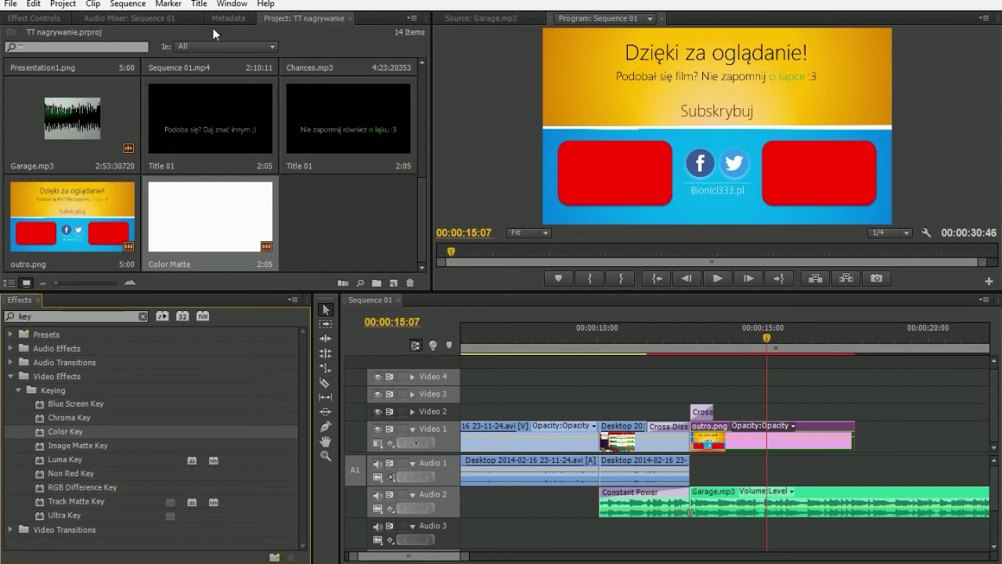
# Key out the red in outro.png with Color Key, Edge Thin 1 and Edge Feather 1,2, checking in the maximized preview
pyautogui.click(45, 17)
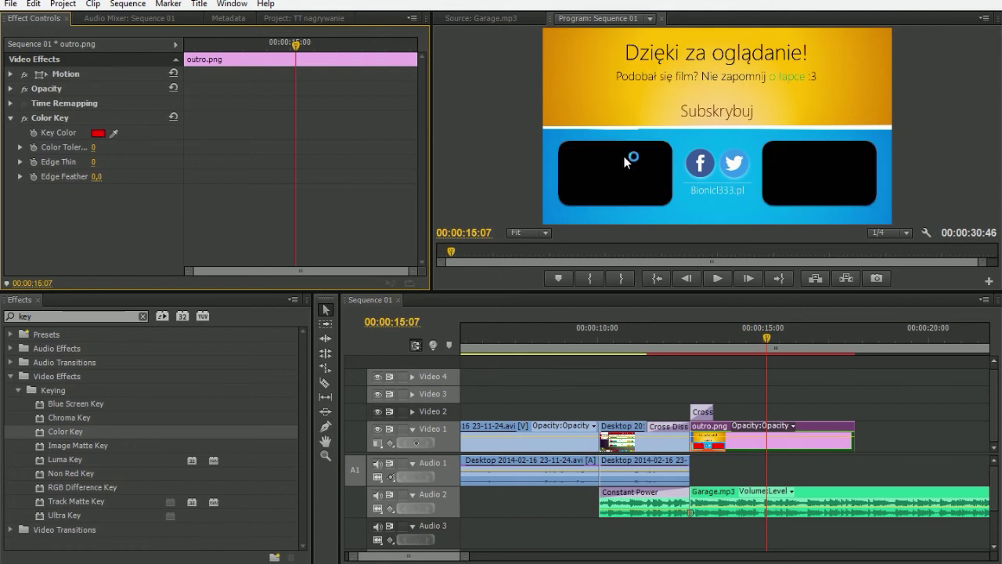
pyautogui.press('`')
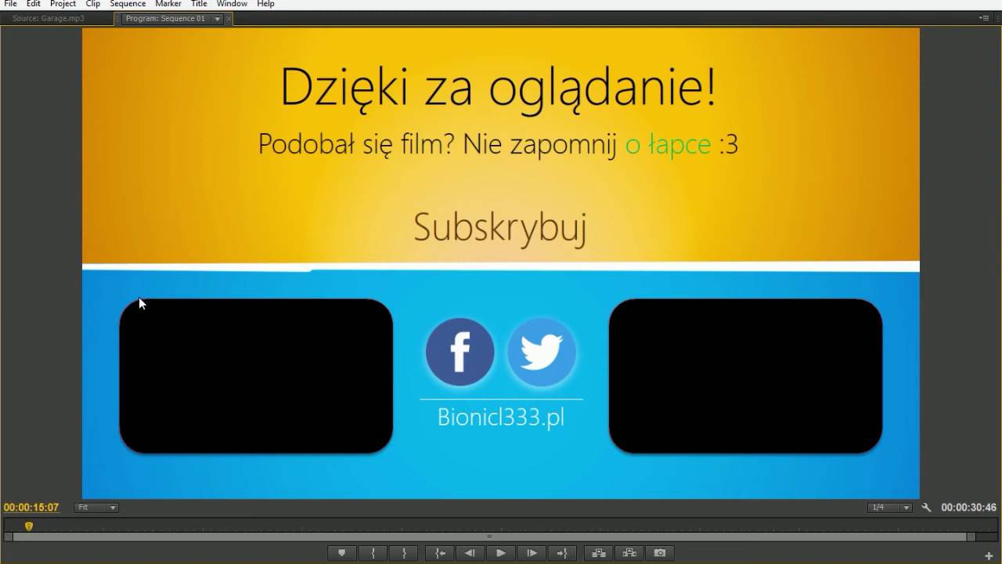
pyautogui.press('`')
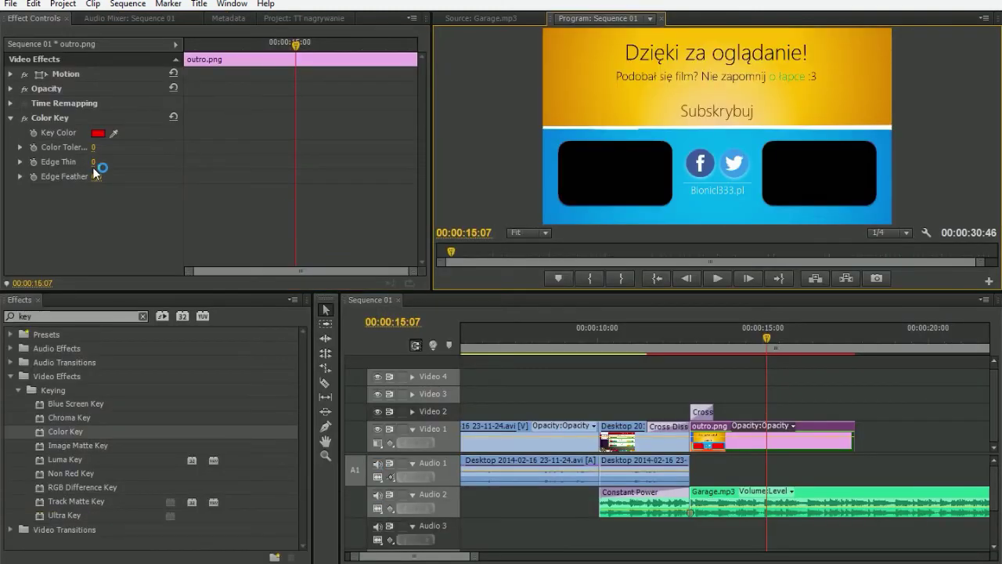
pyautogui.click(100, 177)
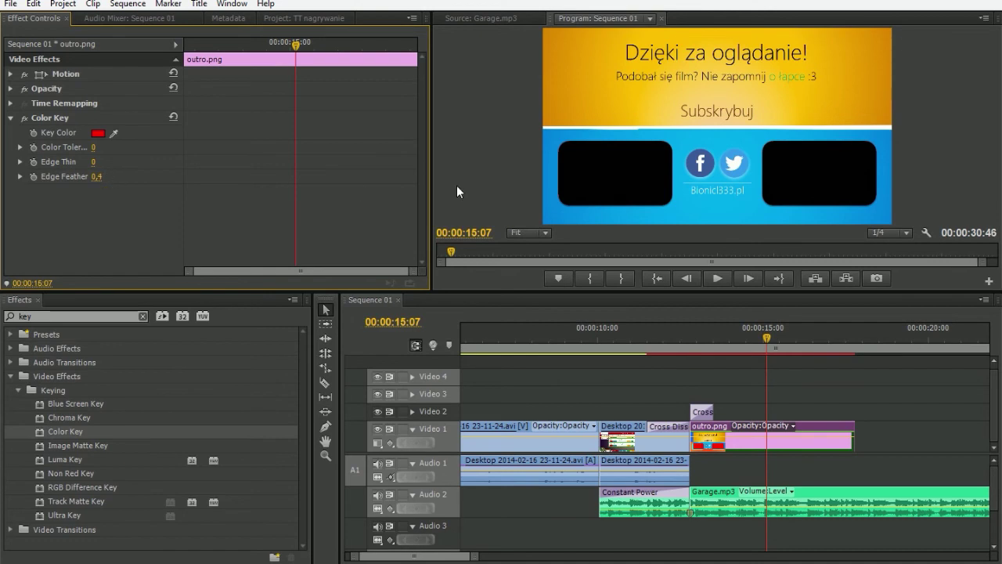
pyautogui.press('`')
pyautogui.press('`')
pyautogui.press('`')
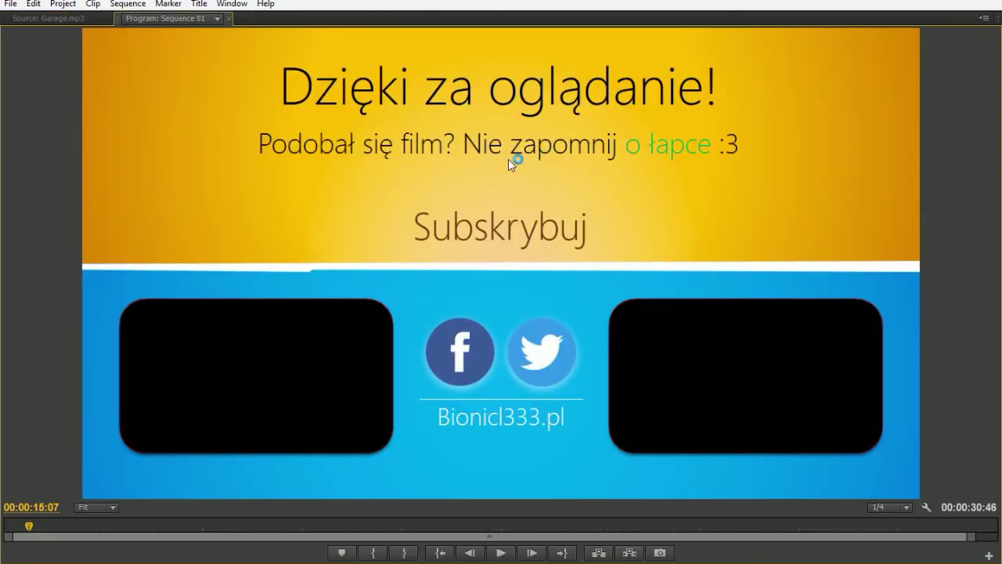
pyautogui.press('`')
pyautogui.moveTo(91, 163); pyautogui.dragTo(101, 165)
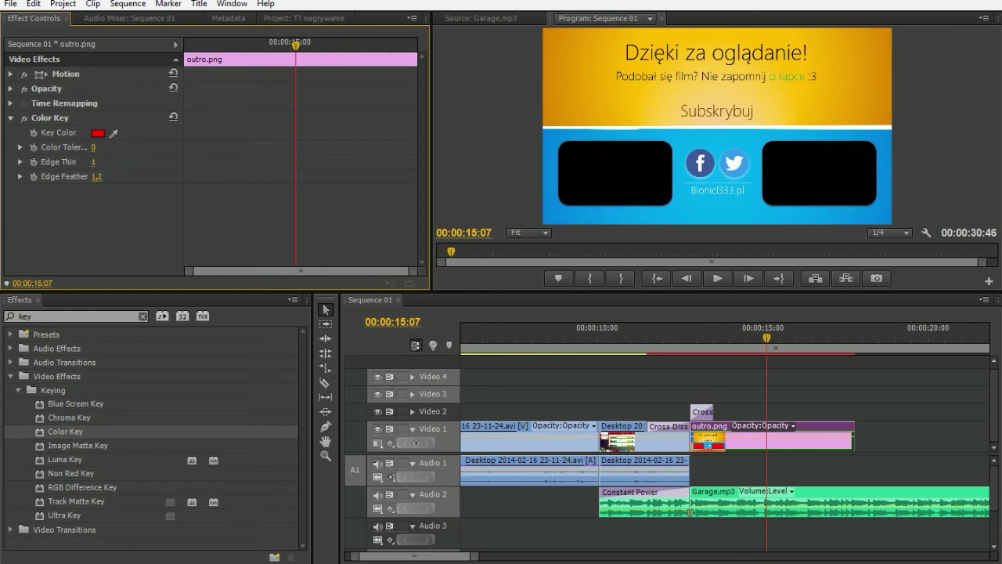
pyautogui.press('`')
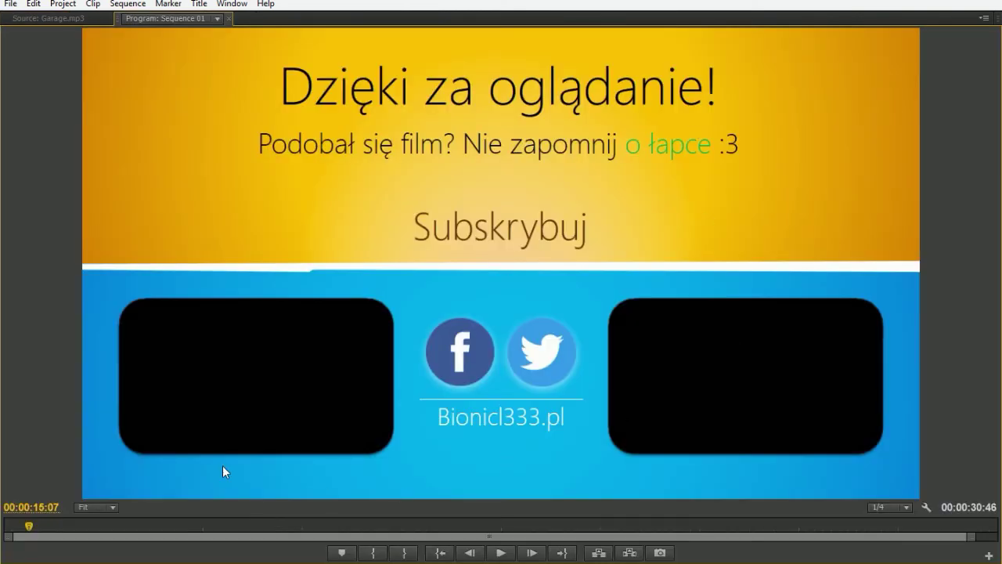
pyautogui.press('`')
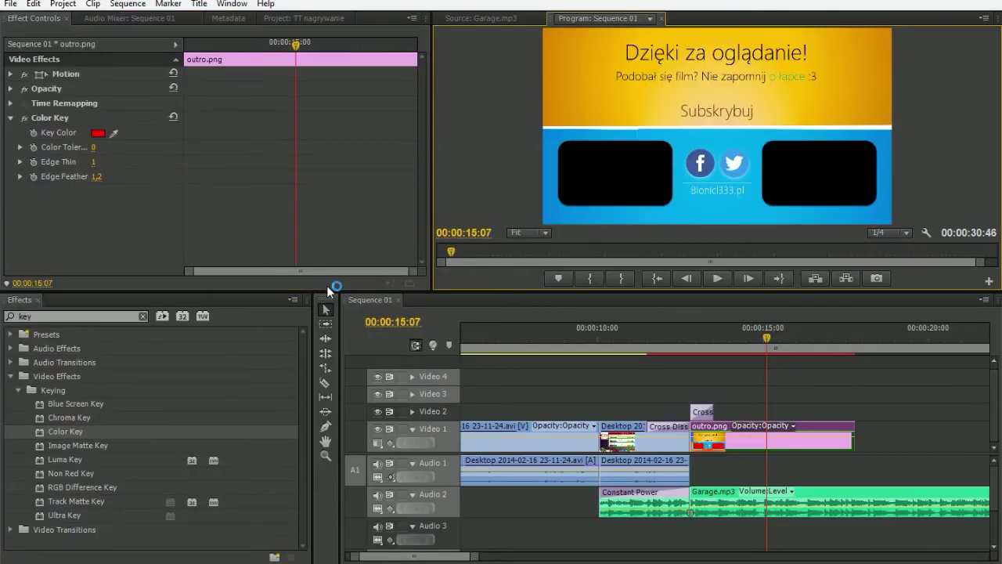
# Find Sequence 01.mp4 in the Project media list and drag it into the timeline
pyautogui.click(157, 22)
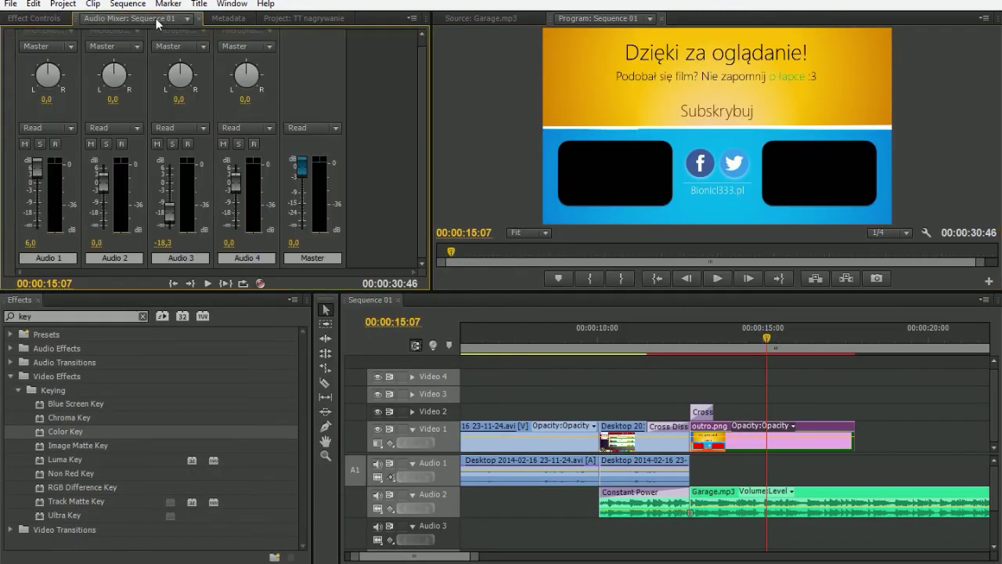
pyautogui.click(304, 18)
pyautogui.scroll(2, 303, 147)
pyautogui.scroll(2, 303, 147)
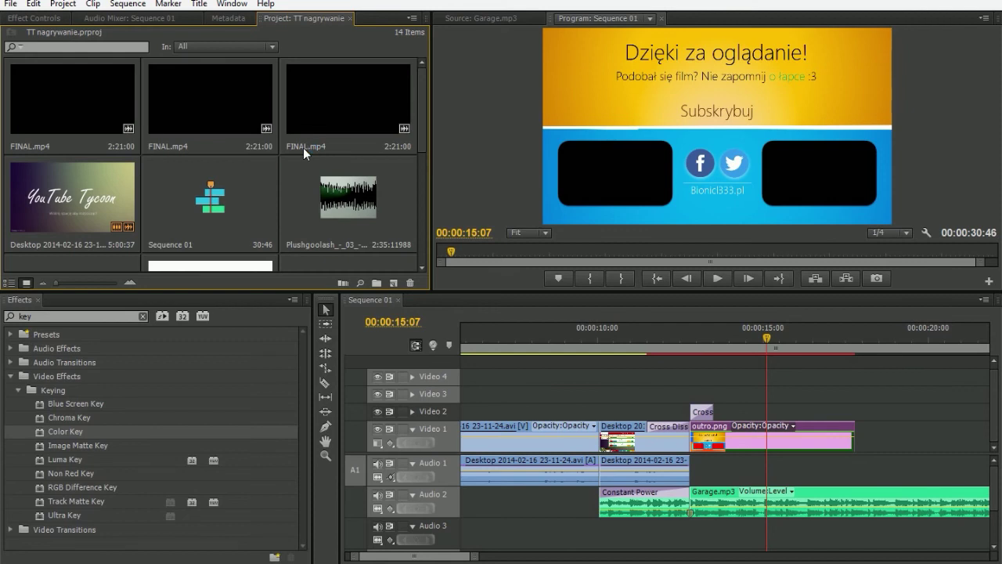
pyautogui.scroll(-2, 303, 147)
pyautogui.scroll(-1, 303, 148)
pyautogui.scroll(2, 302, 147)
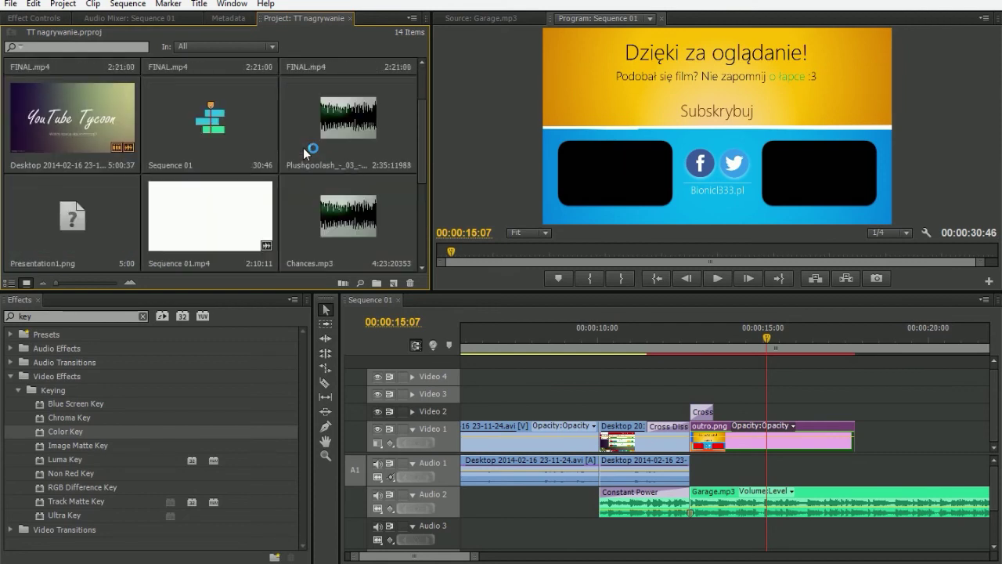
pyautogui.moveTo(235, 200); pyautogui.dragTo(693, 432)
# Place Sequence 01.mp4 on Video 1 under the outro, trim its start and align it with the outro
pyautogui.moveTo(754, 344); pyautogui.dragTo(737, 344)
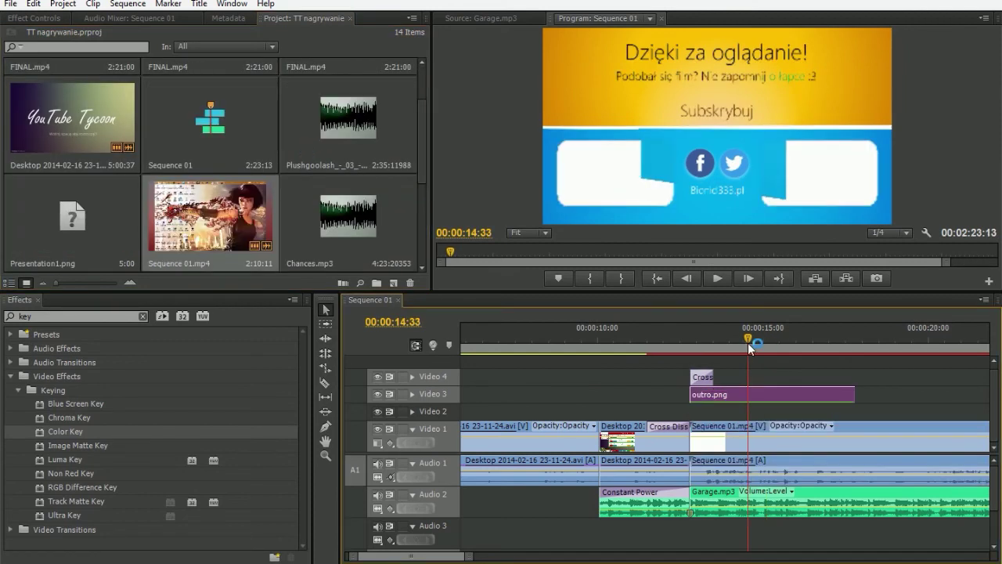
pyautogui.moveTo(692, 443)
pyautogui.mouseDown()
pyautogui.moveTo(740, 447)
pyautogui.moveTo(717, 444)
pyautogui.mouseUp()
pyautogui.moveTo(693, 339); pyautogui.dragTo(739, 345)
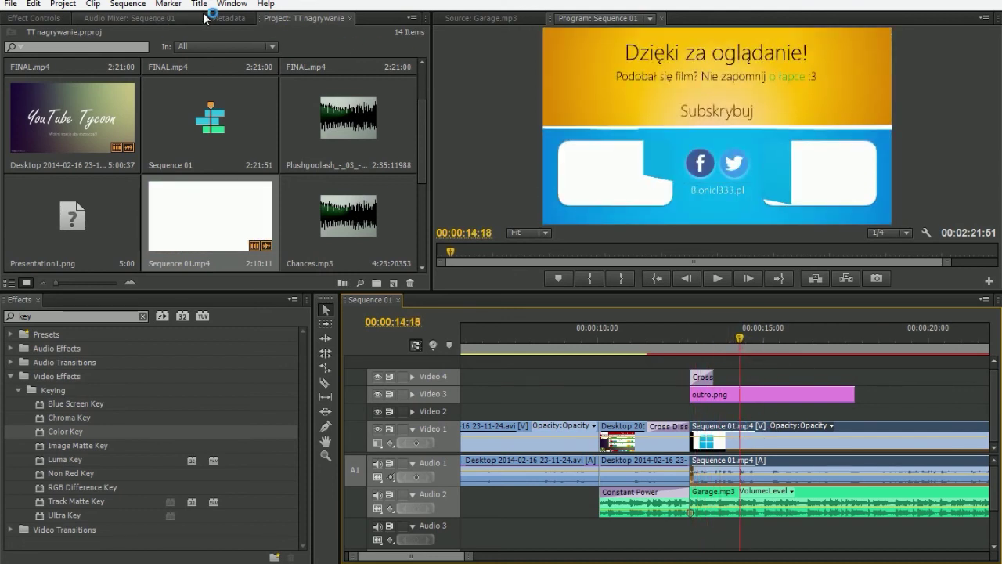
# Shrink Sequence 01.mp4 in its Motion settings, first to scale 59, then down to about 34,5
pyautogui.click(47, 17)
pyautogui.click(10, 74)
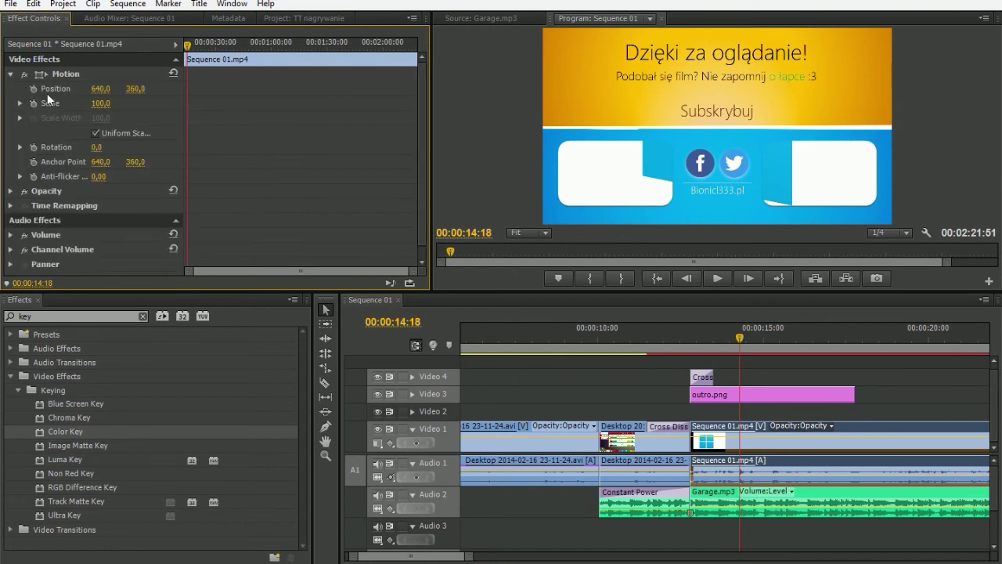
pyautogui.click(100, 103)
pyautogui.write('59')
pyautogui.press('Return')
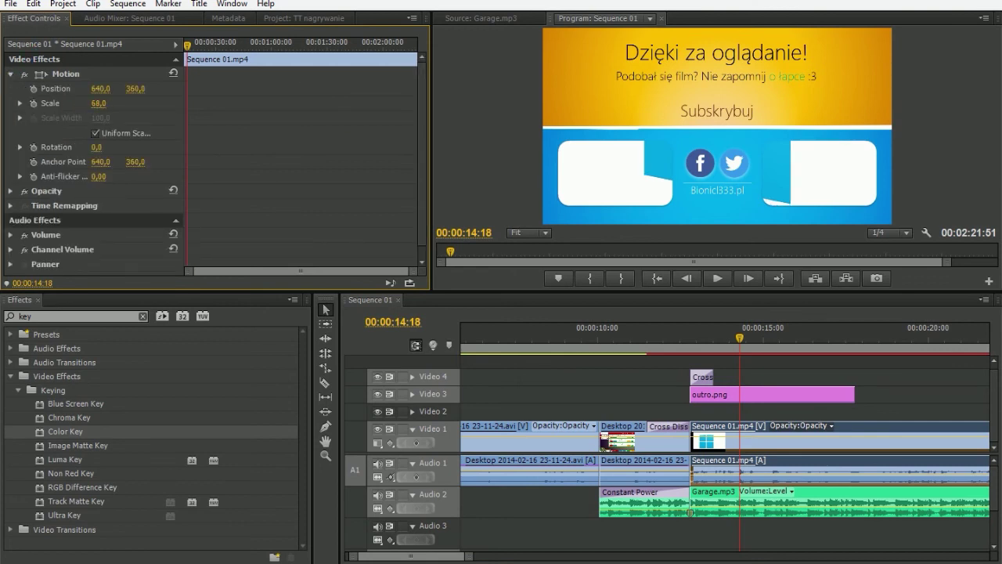
pyautogui.moveTo(98, 103); pyautogui.dragTo(79, 103)
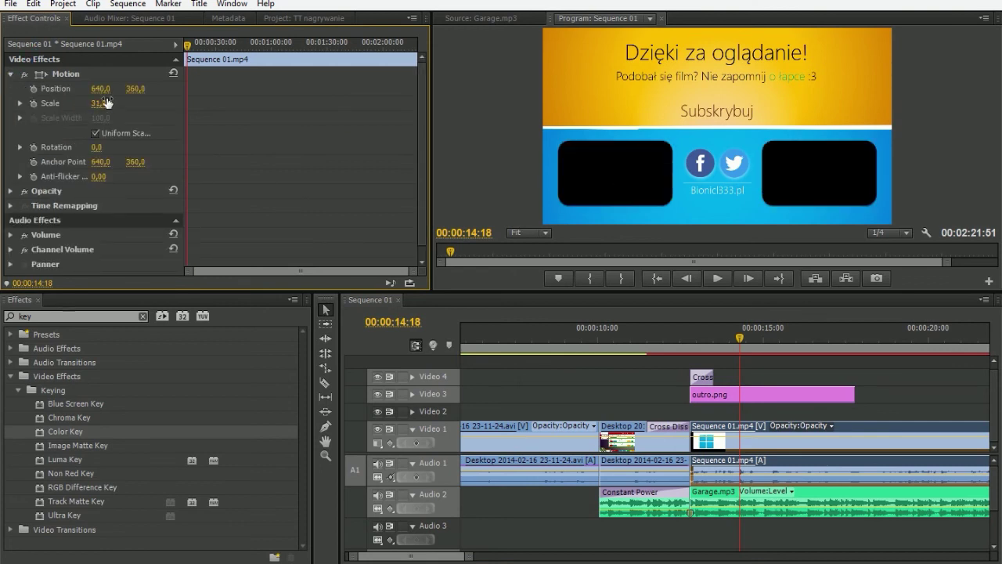
# Move the video into the end screen's left box and play it back in the enlarged preview
pyautogui.click(45, 75)
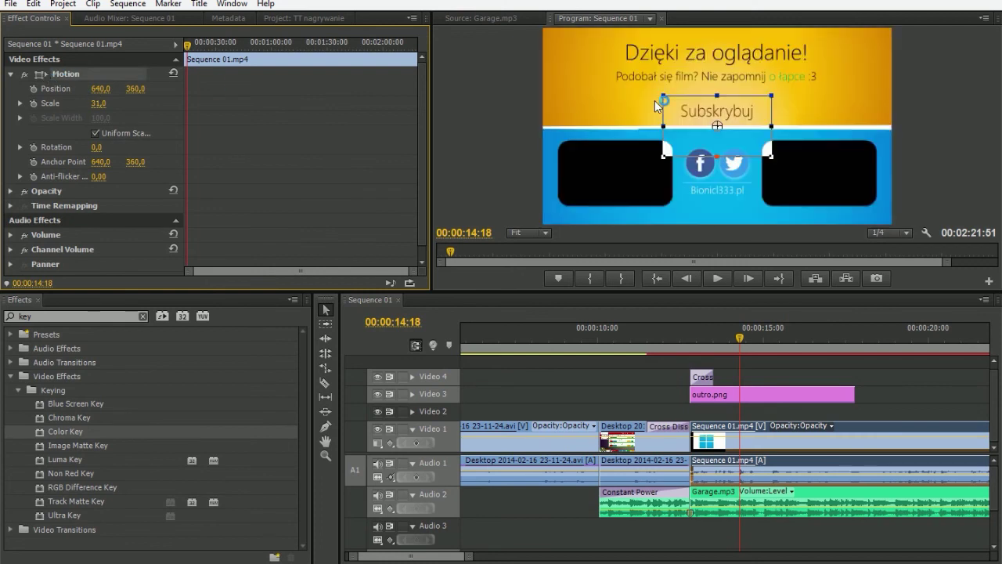
pyautogui.moveTo(737, 127)
pyautogui.mouseDown()
pyautogui.moveTo(634, 180)
pyautogui.moveTo(654, 178)
pyautogui.moveTo(678, 206)
pyautogui.mouseUp()
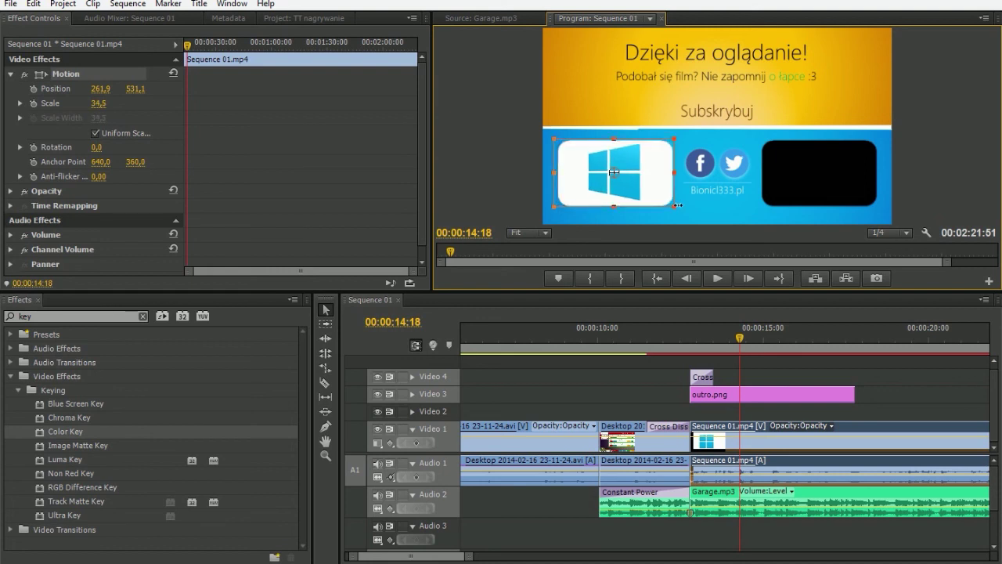
pyautogui.click(699, 102)
pyautogui.press('space')
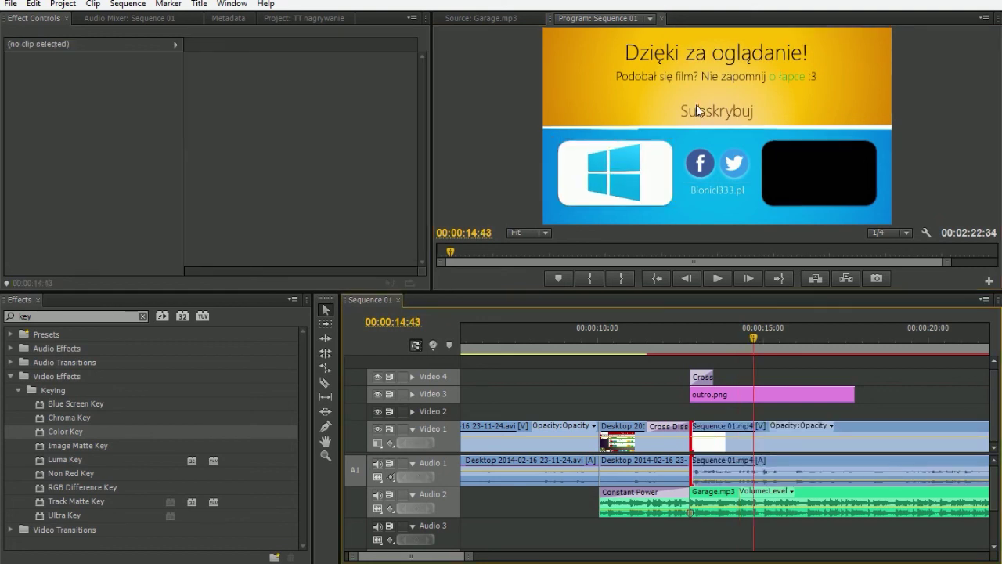
pyautogui.press('`')
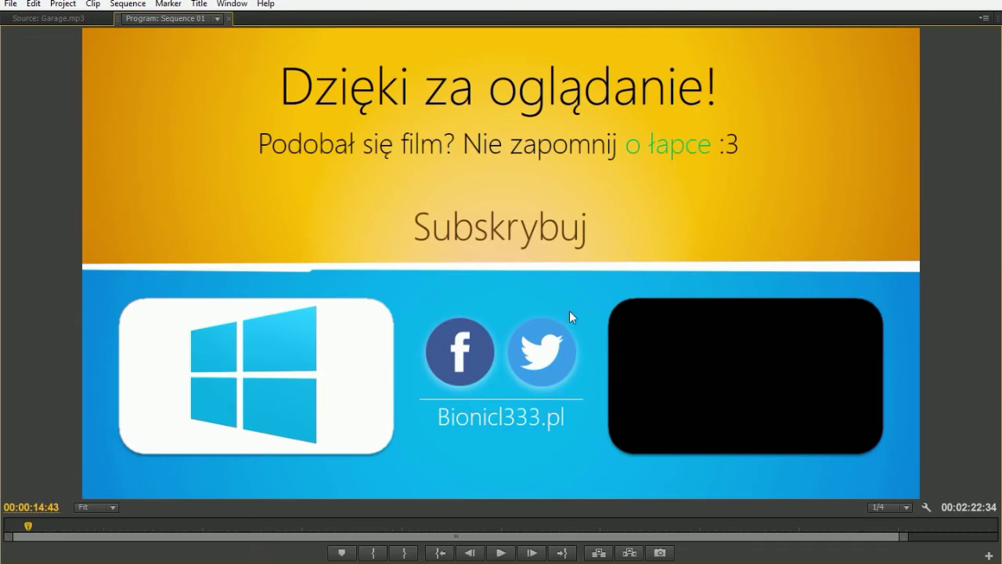
pyautogui.press('`')
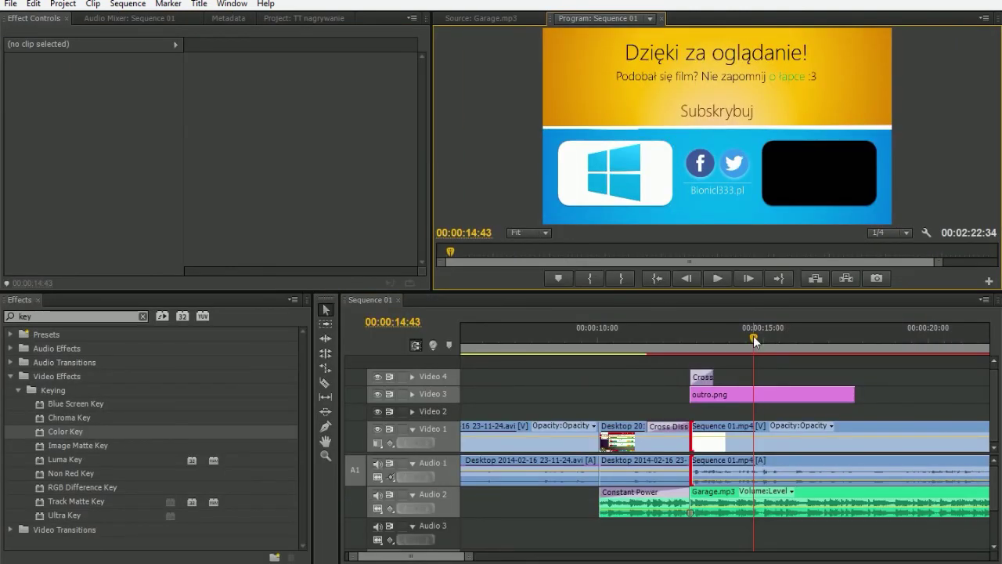
# Drag the playhead to 00:00:15:17 to preview the video inside the left box
pyautogui.moveTo(753, 335); pyautogui.dragTo(772, 338)
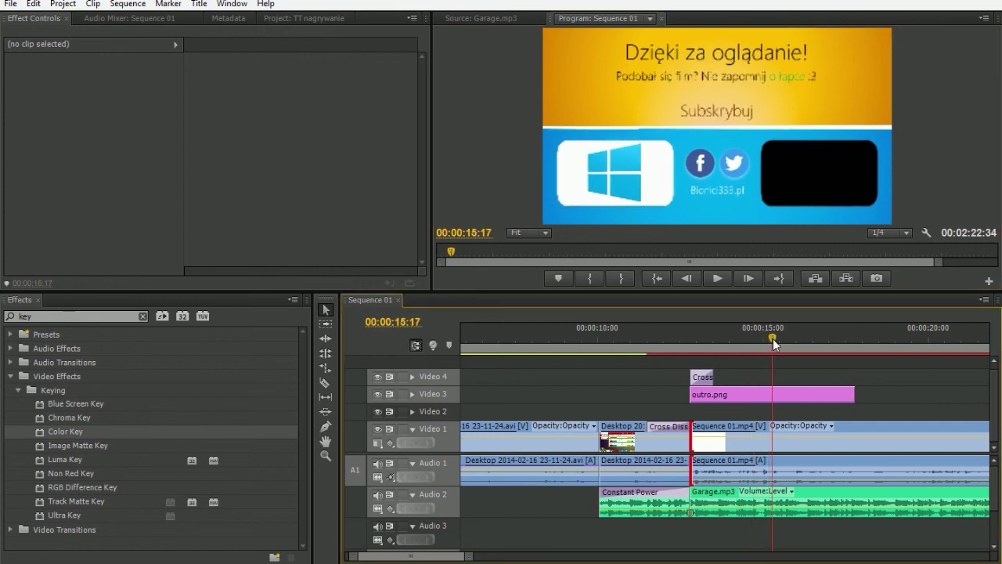